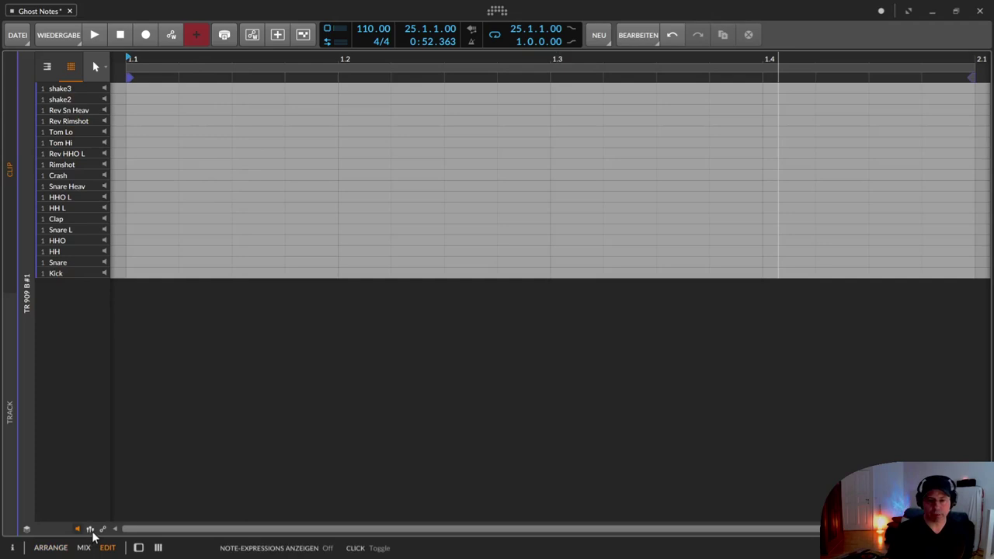
Show an enlarged velocity lane and draw HH L notes on beats 1.1, 1.2, 1.3 and 1.4.
click(90, 530)
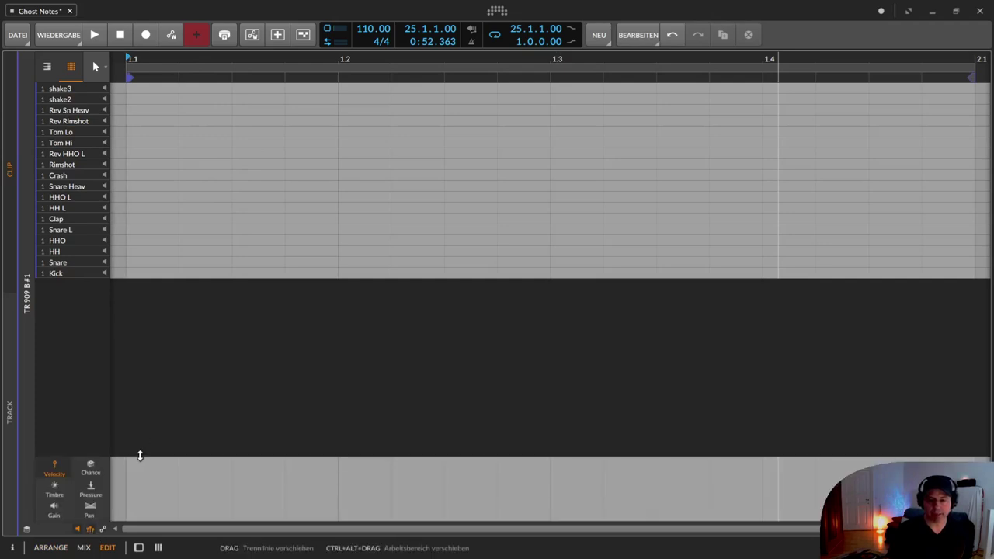
drag(139, 454, 134, 396)
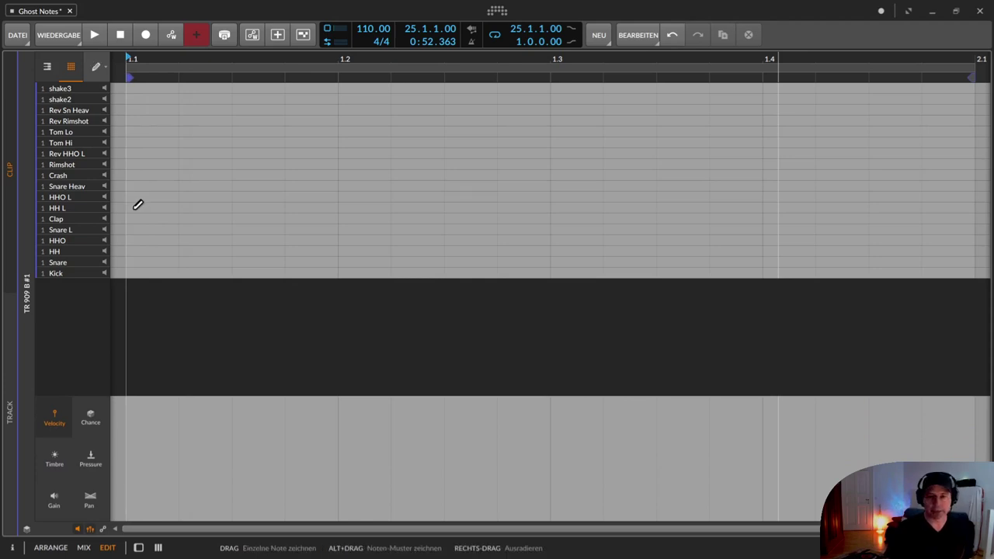
click(135, 207)
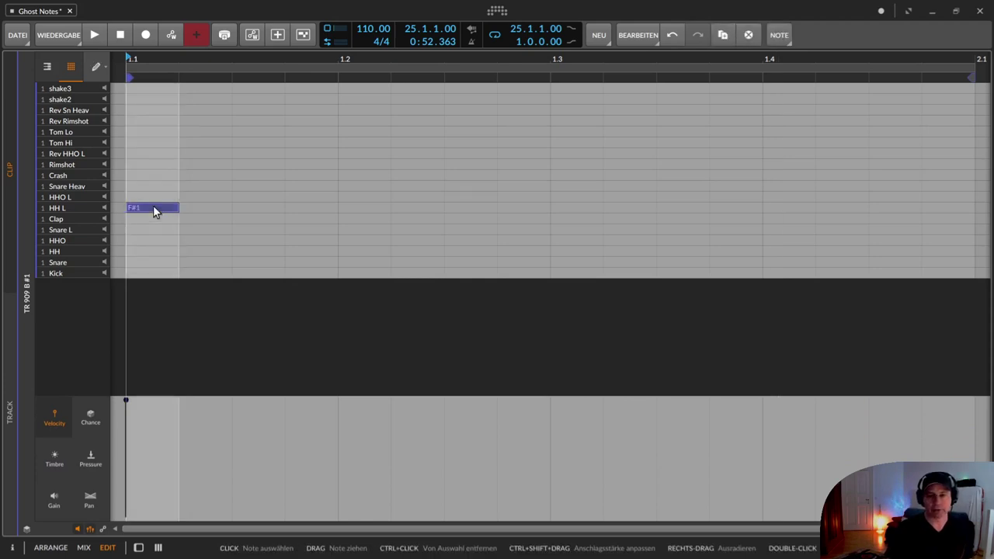
click(346, 208)
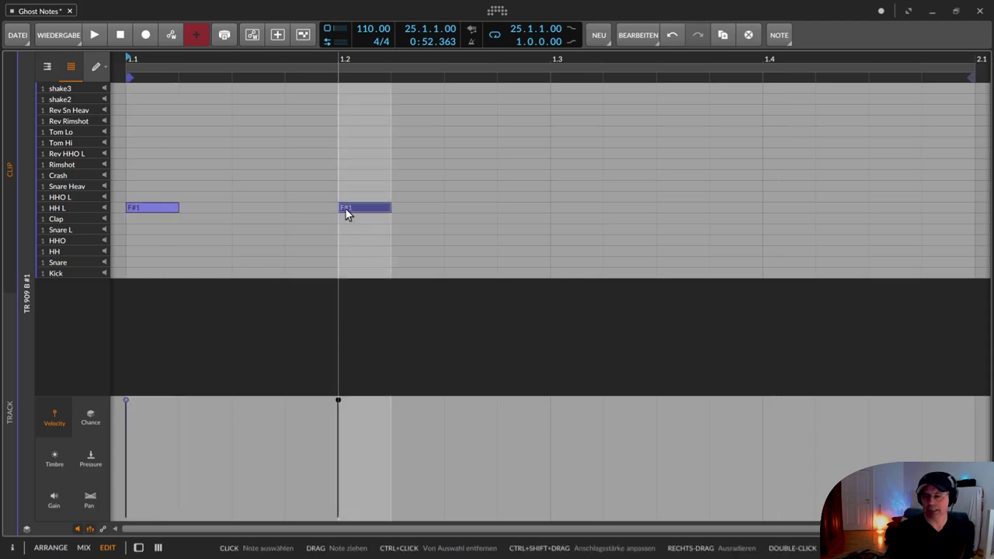
click(559, 208)
click(769, 207)
key(1)
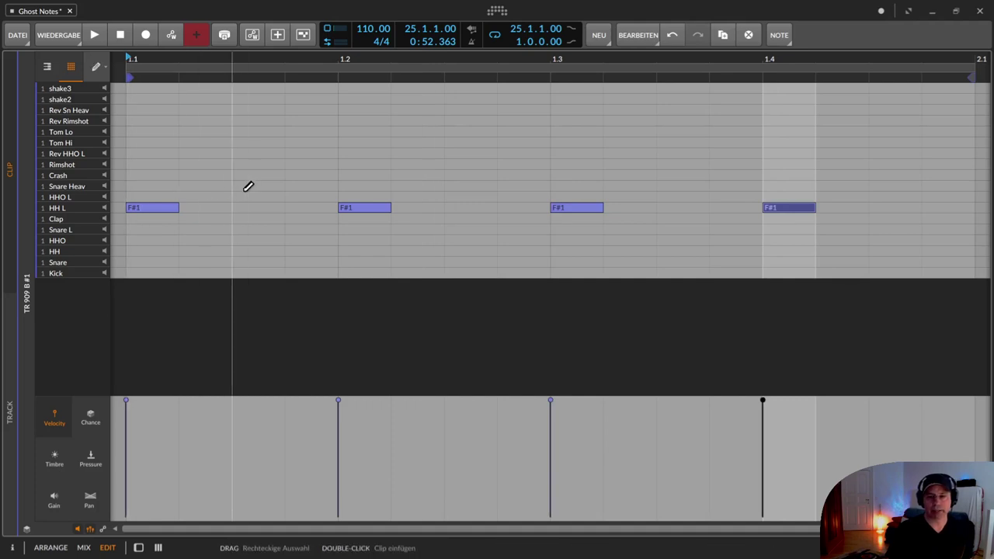
Draw HHO L notes on the offbeats halfway between all four beats and play the hi-hat pattern back.
key(2)
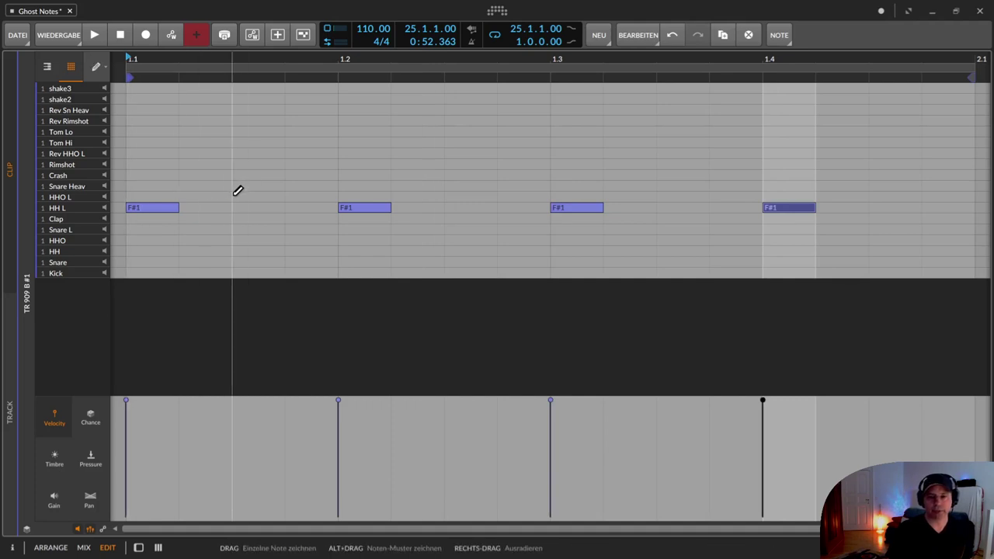
click(234, 196)
click(451, 196)
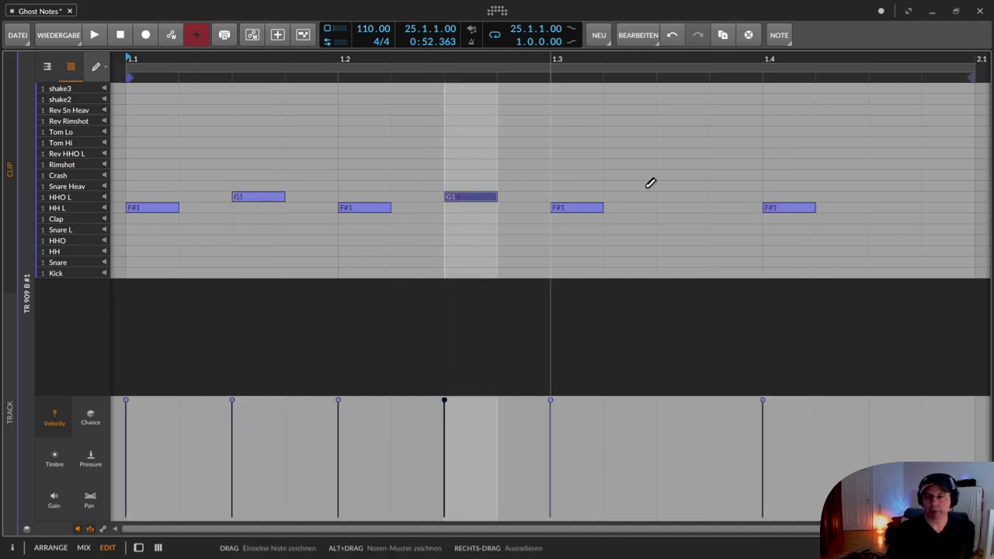
click(660, 196)
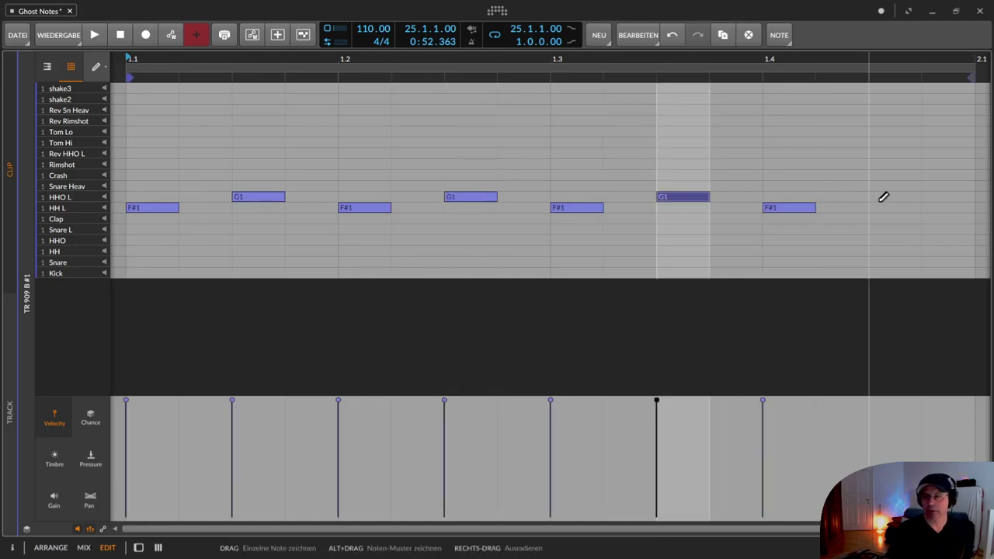
key(1)
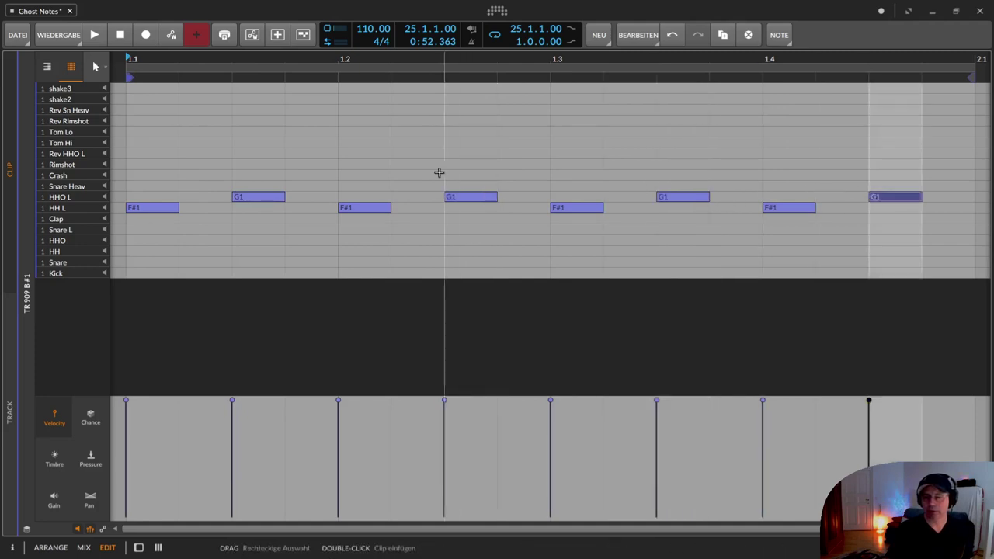
click(96, 39)
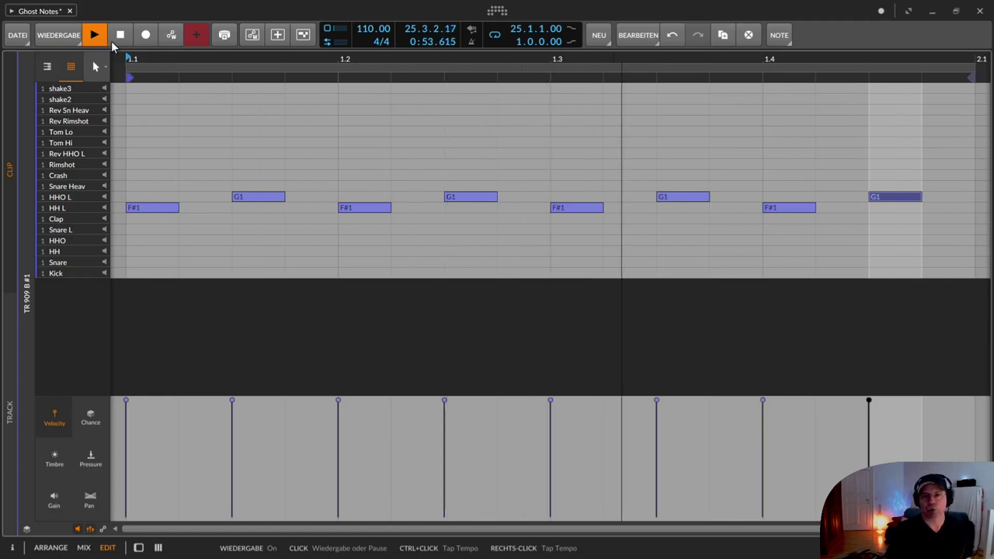
click(121, 35)
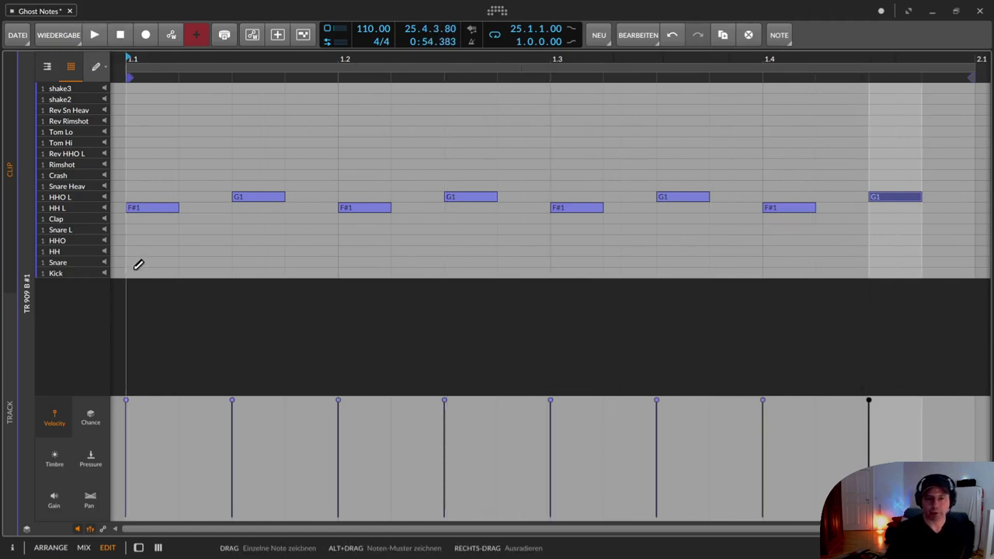
Draw Kick notes on beats 1.1 and 1.3 and Snare notes on beats 1.2 and 1.4.
click(135, 272)
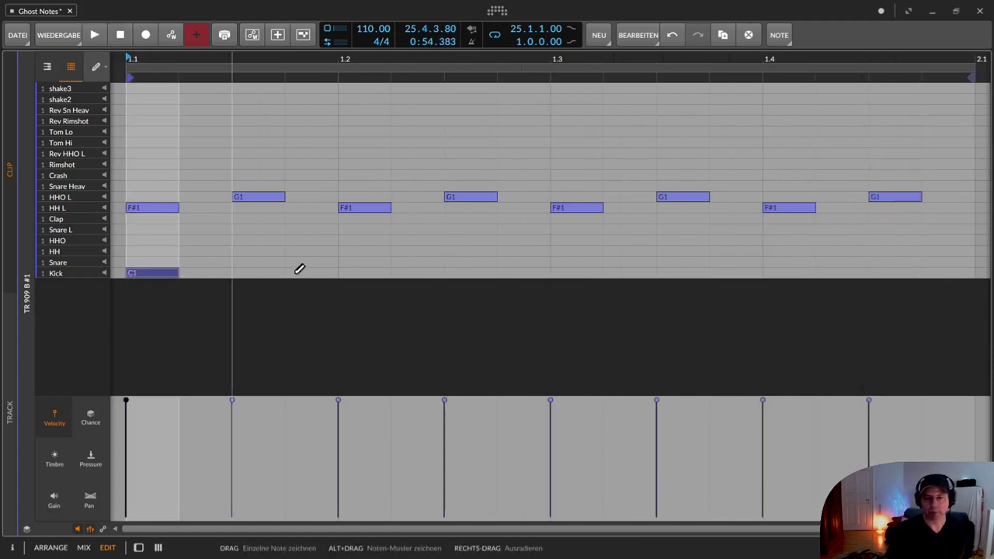
click(558, 271)
click(347, 262)
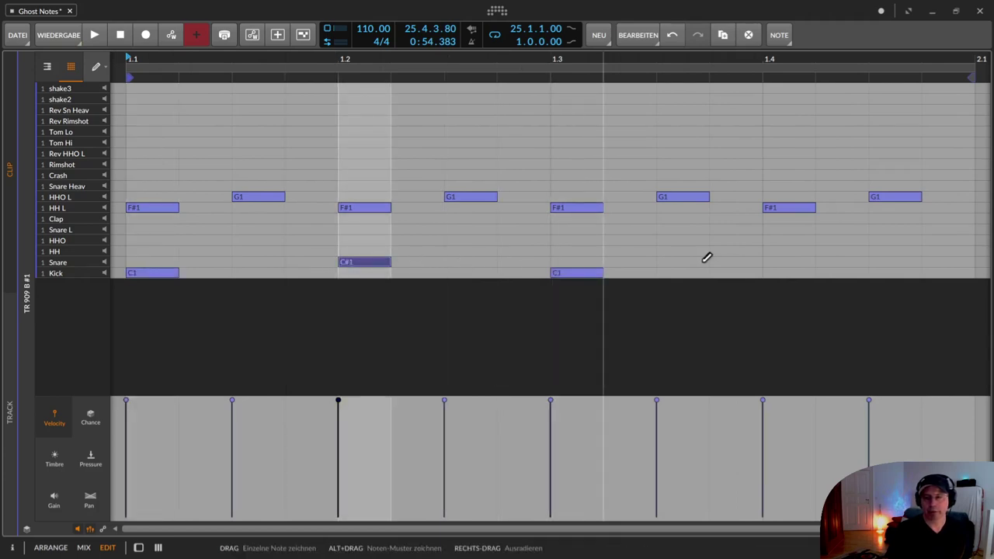
click(773, 262)
key(1)
Play the basic kick, snare and hi-hat loop back to hear it without ghost notes.
key(space)
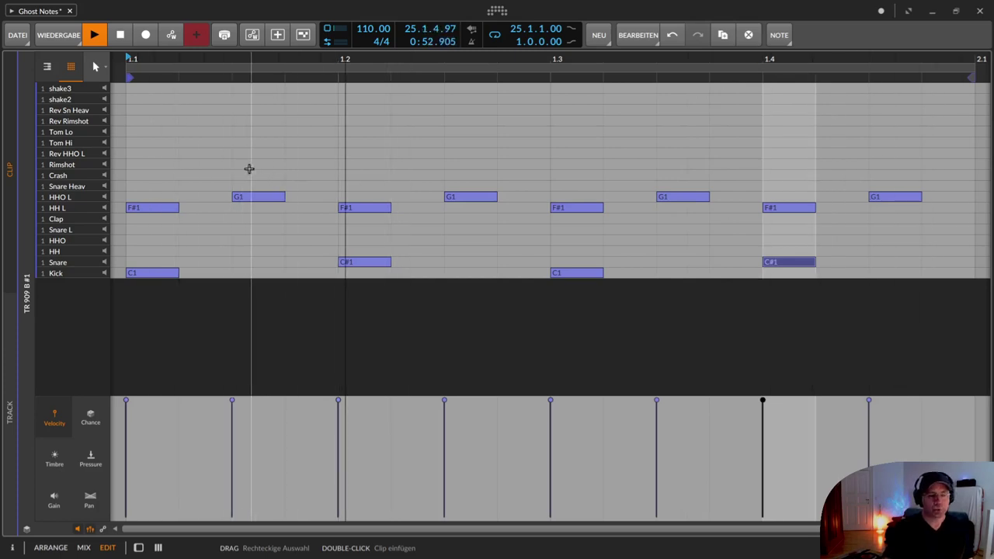
key(space)
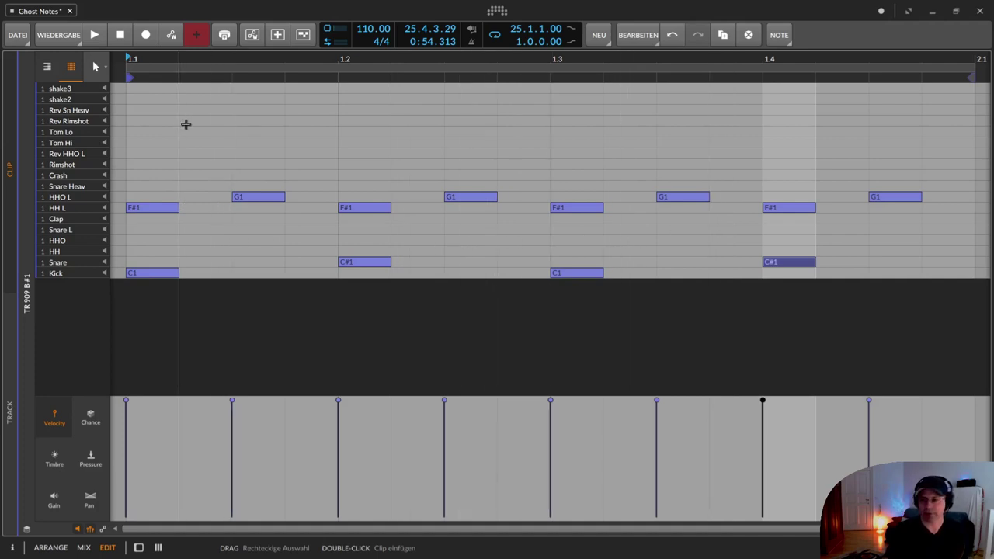
key(space)
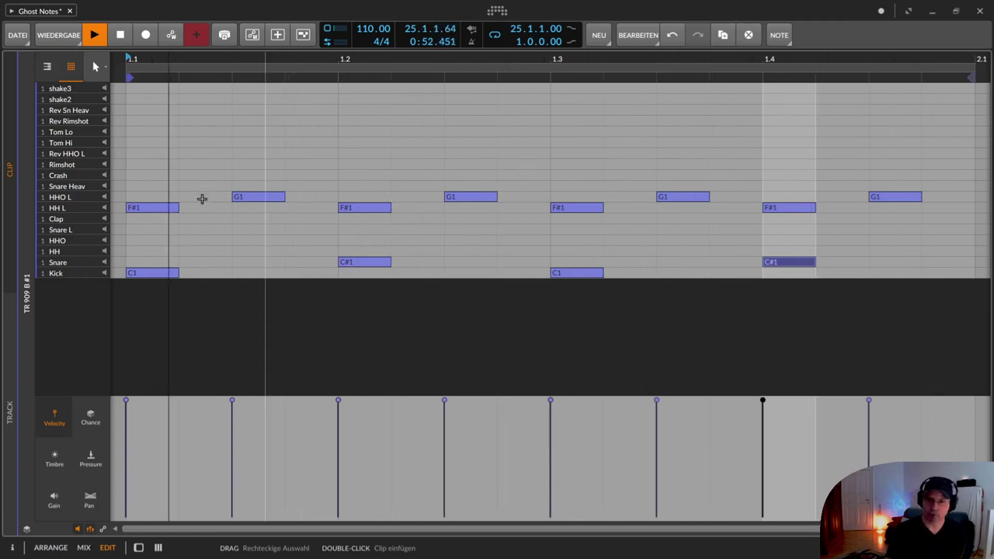
key(space)
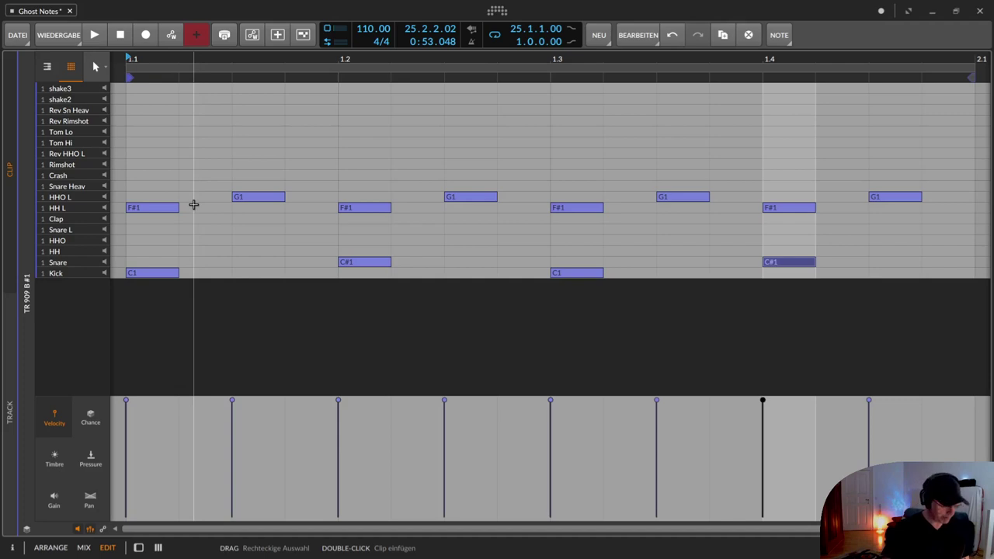
Draw a low-velocity HH L note on the second sixteenth of beat 1.1 and mute all Snare, Kick and HHO L notes.
key(2)
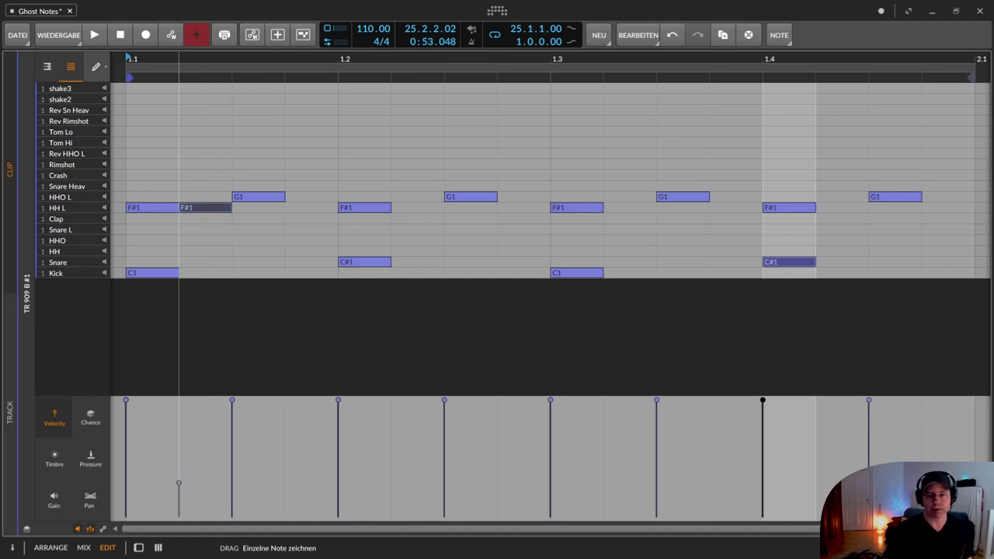
key(1)
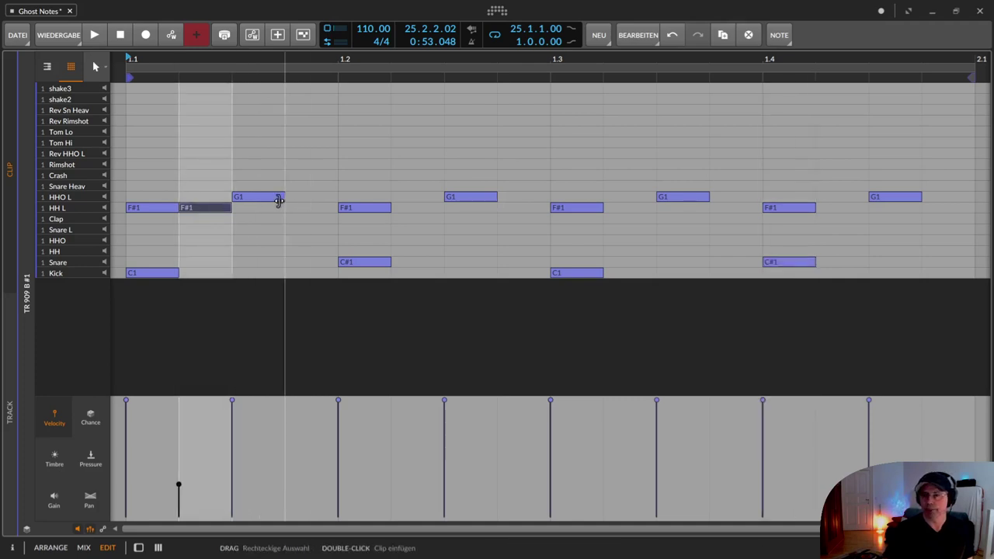
click(74, 266)
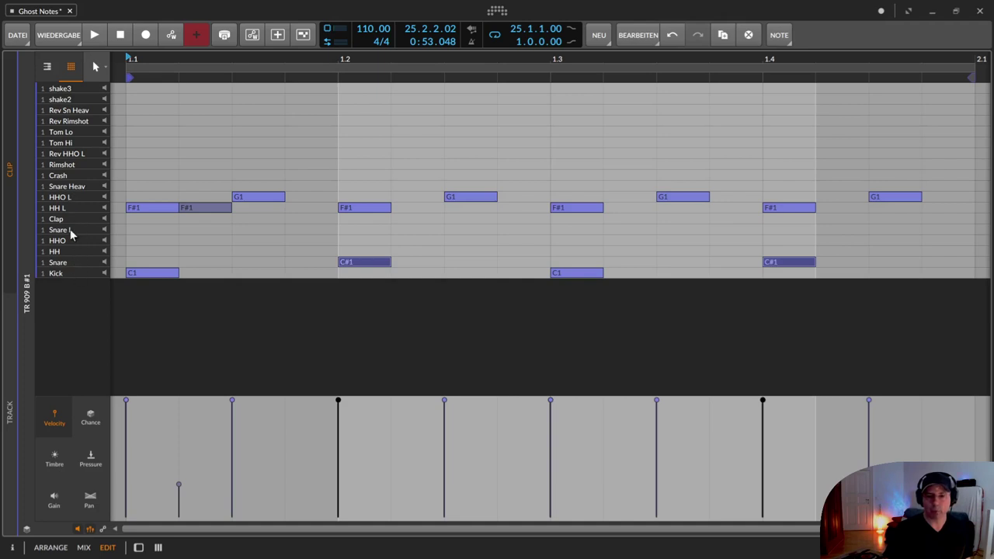
click(67, 270)
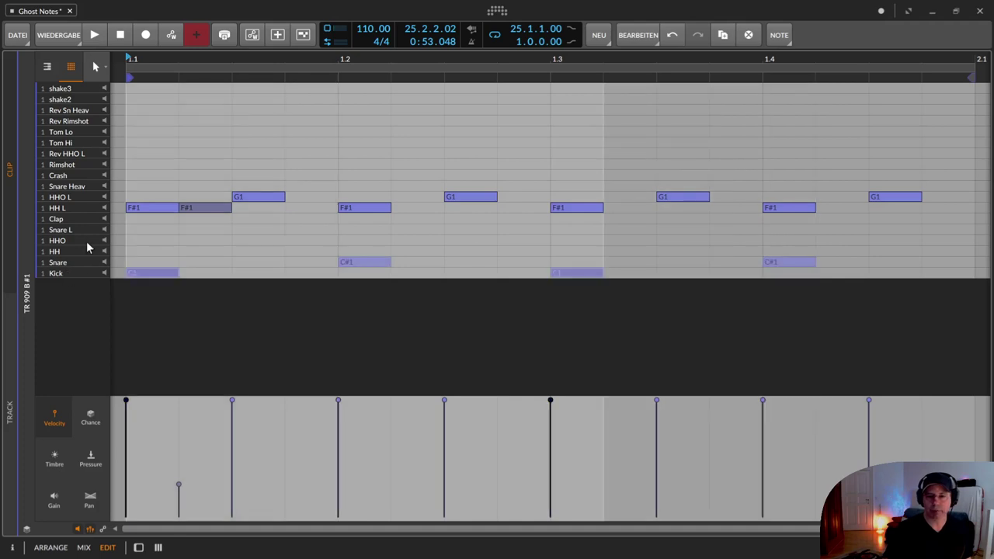
click(75, 196)
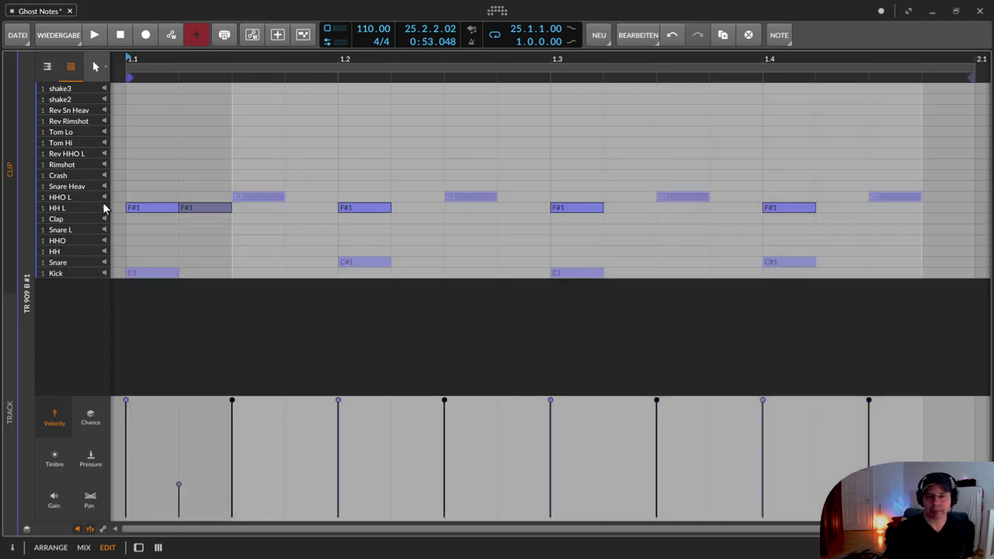
Play the loop and compare it with the HH L ghost note muted and unmuted.
click(202, 209)
key(space)
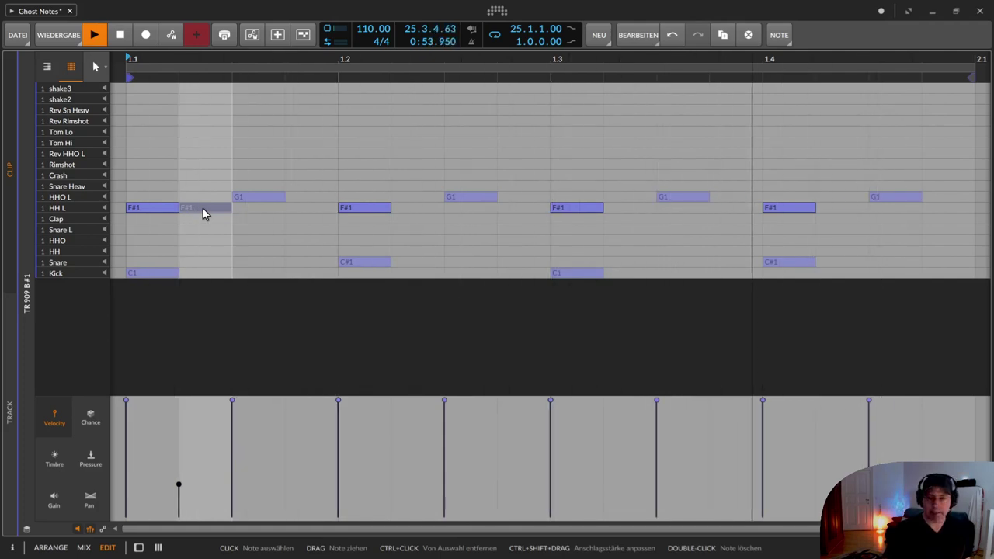
click(202, 207)
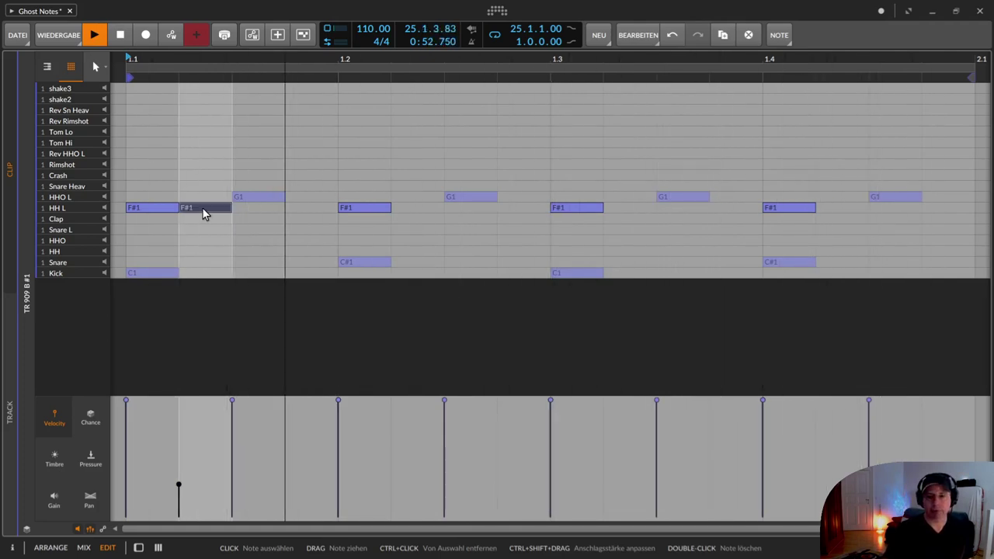
Add low-velocity HH L notes on the fourth sixteenths of 1.1, 1.3 and 1.4, the second of 1.3 and the third of 1.2.
click(319, 207)
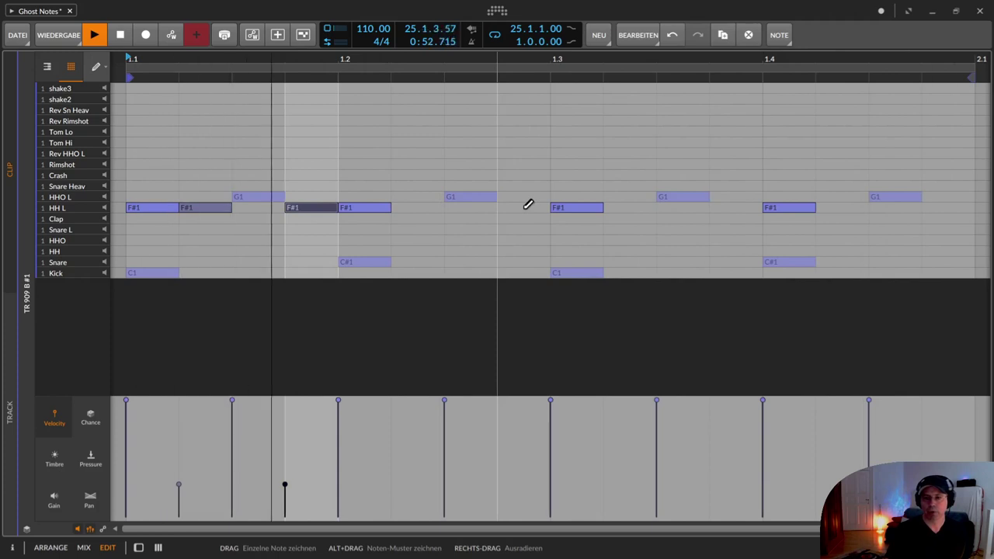
click(629, 207)
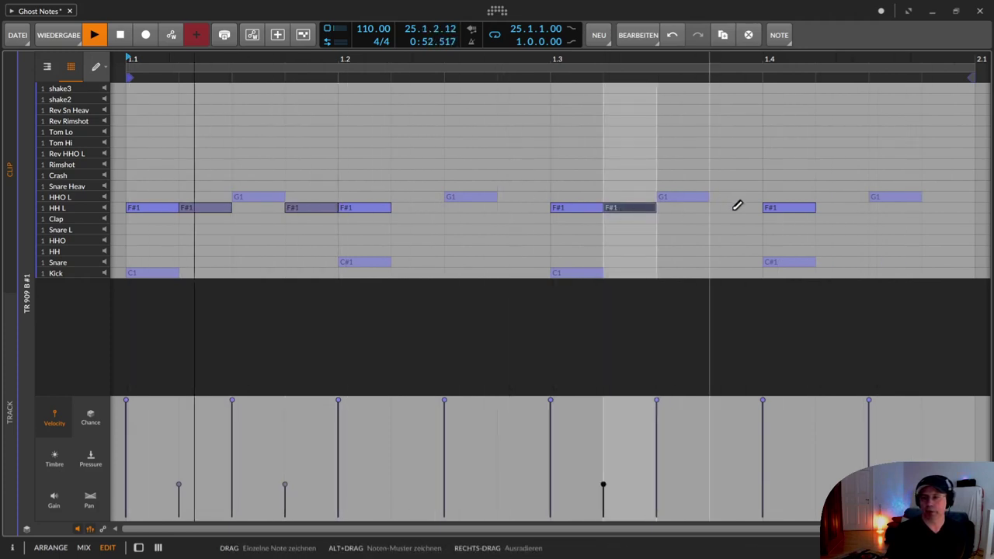
click(735, 208)
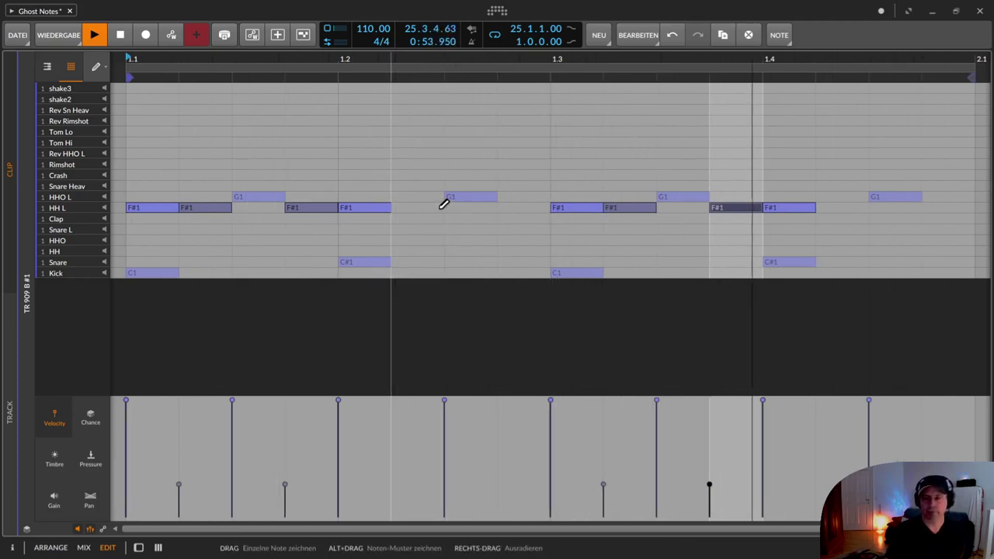
click(471, 207)
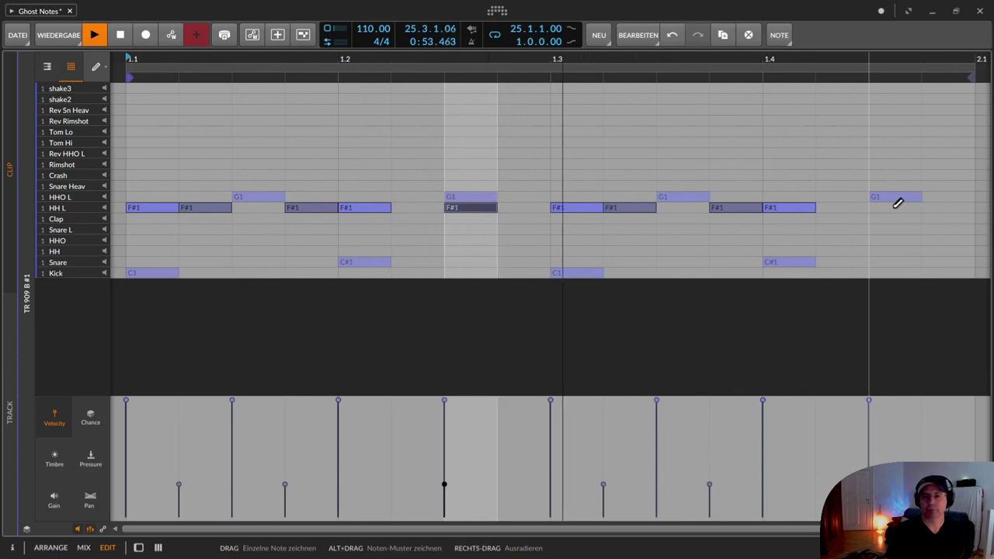
click(935, 208)
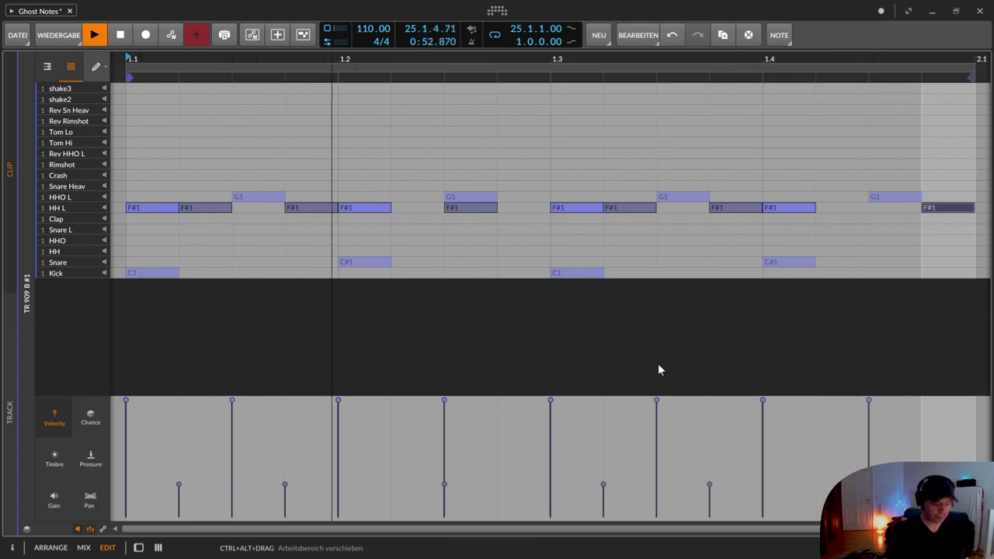
Select all low-velocity HH L ghost notes and compare the loop with them muted and unmuted.
drag(870, 469, 146, 490)
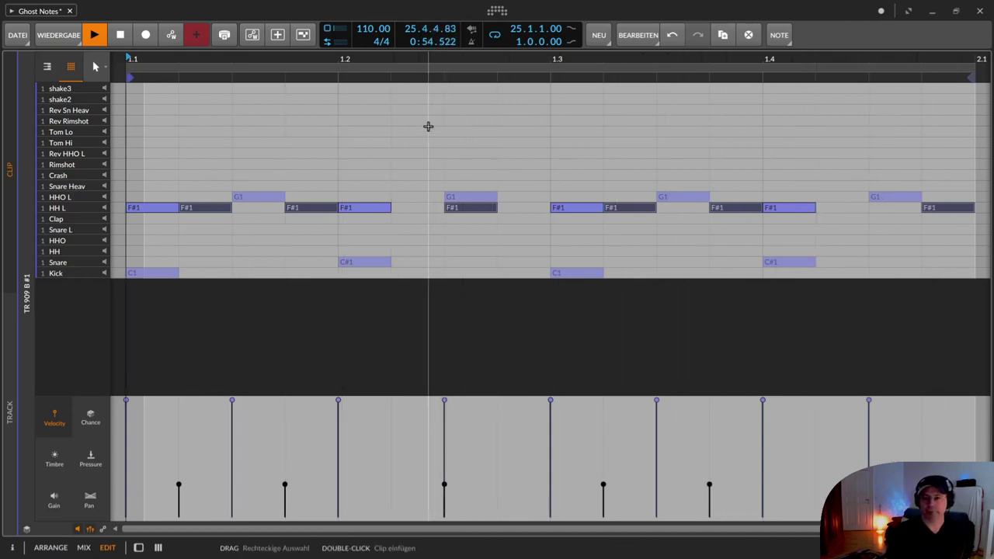
key(m)
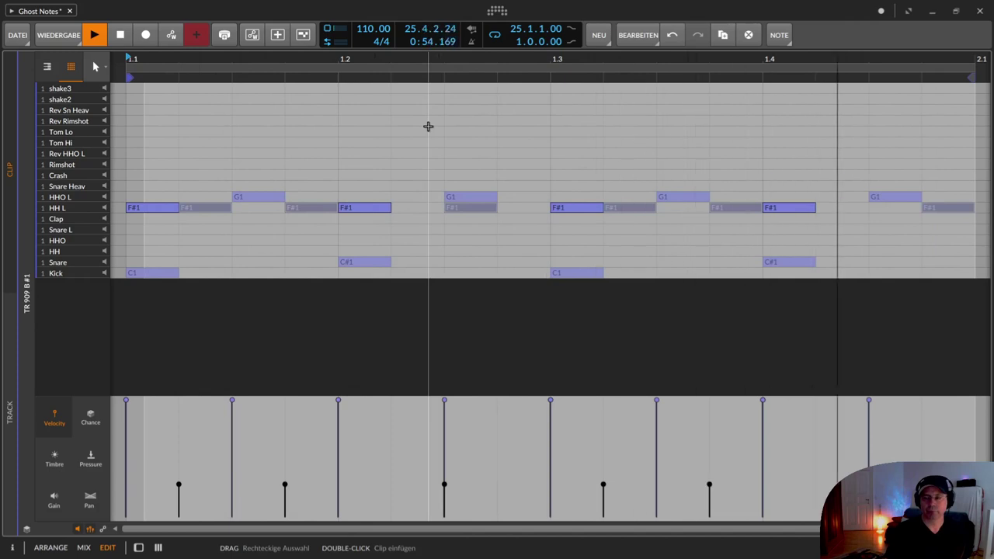
key(m)
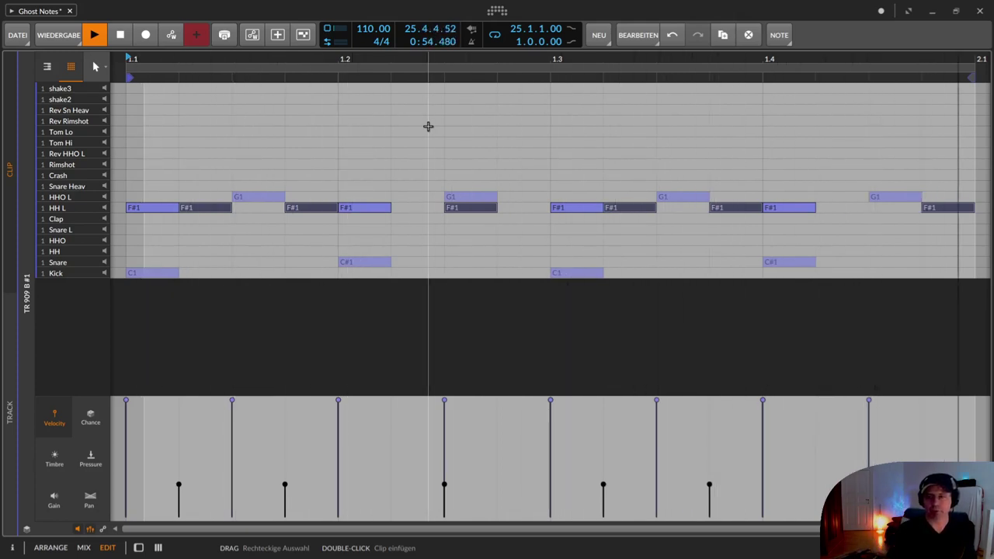
Fill all remaining empty sixteenths of the HH L row with low-velocity notes and select the one on the offbeat of 1.3.
double_click(269, 208)
click(421, 207)
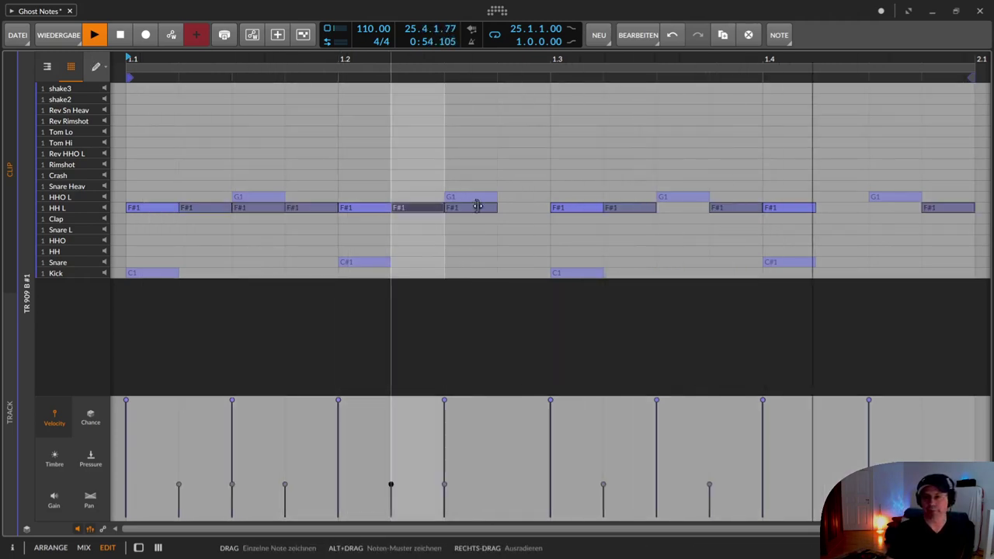
click(525, 208)
click(683, 207)
click(846, 208)
click(885, 207)
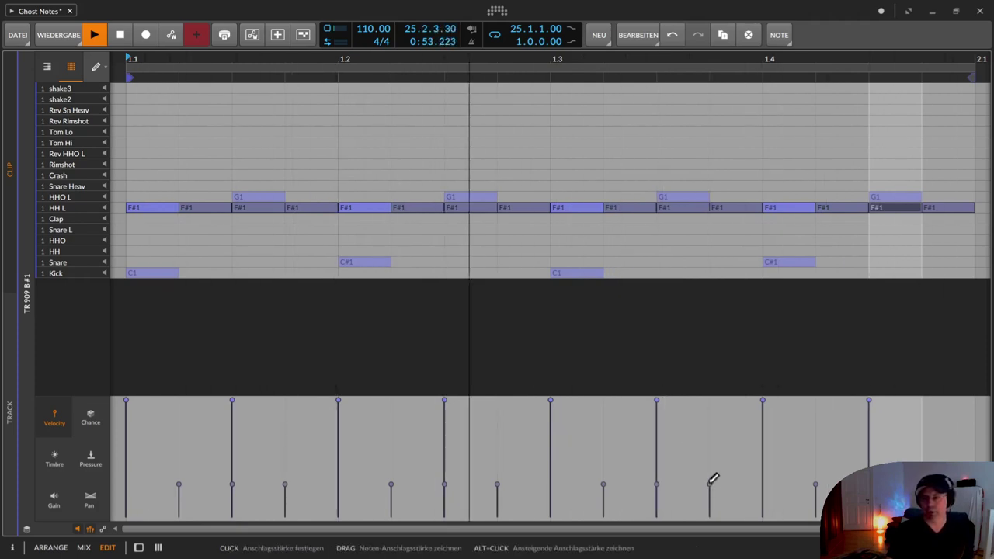
click(672, 210)
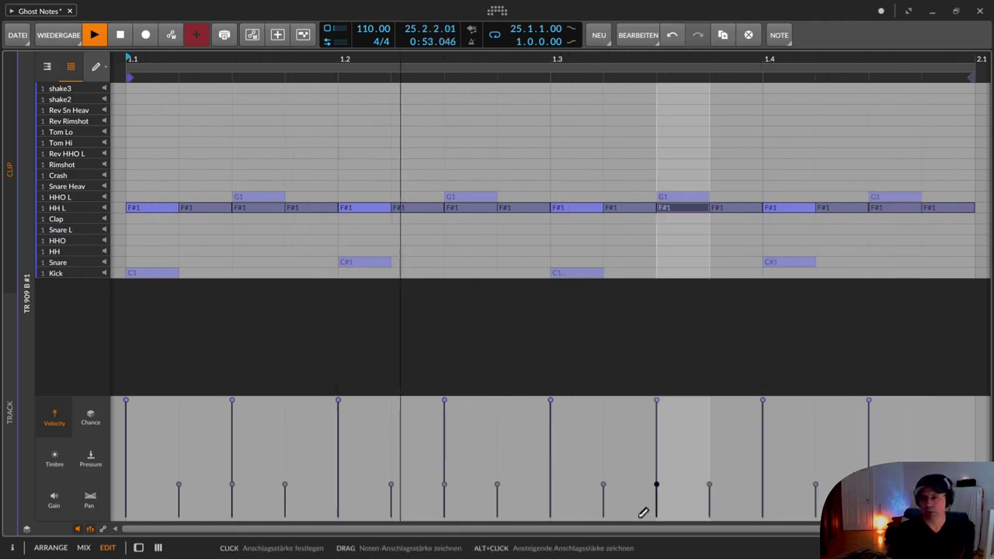
Lower the velocity of the HH L ghost notes on the offbeats of 1.3, 1.1 and 1.2 even further.
drag(661, 480, 664, 492)
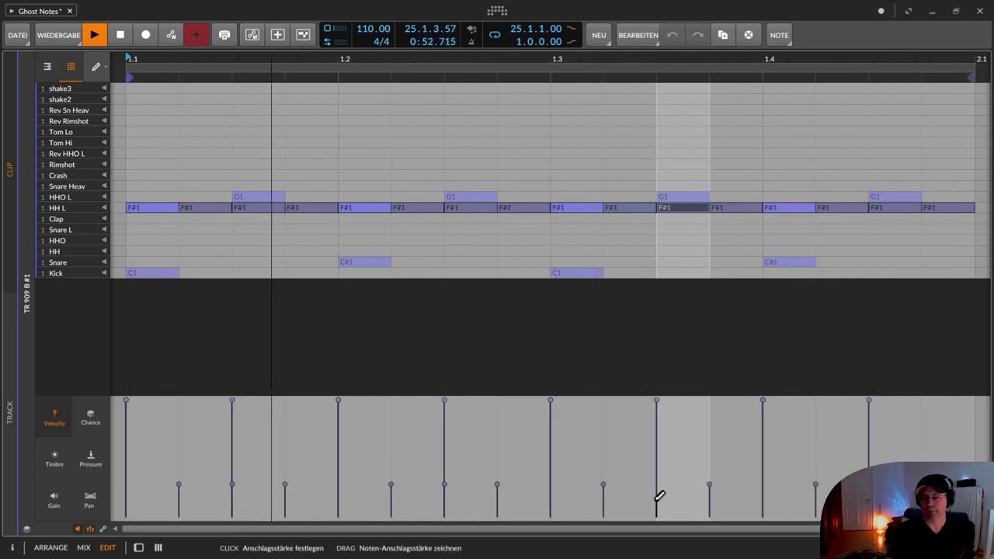
click(241, 209)
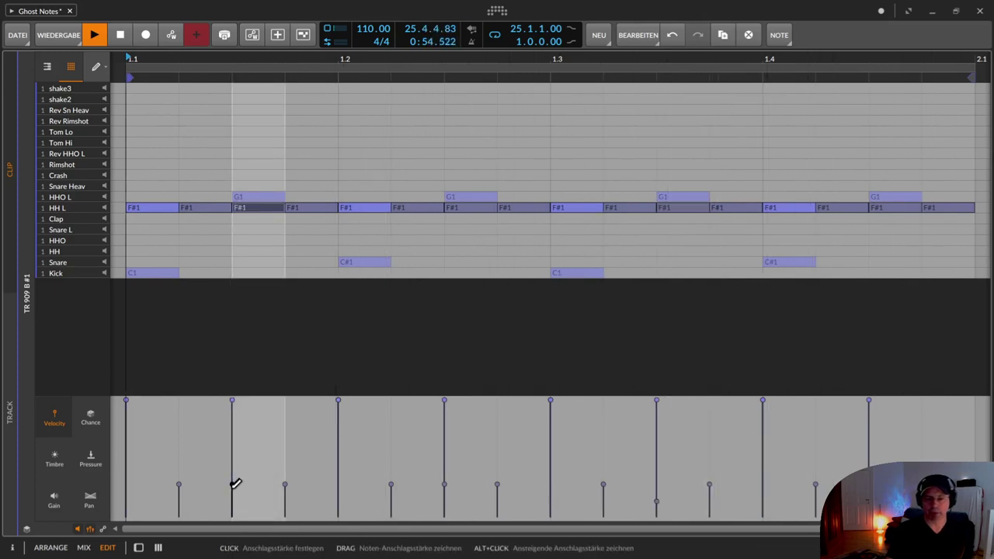
drag(235, 482, 238, 499)
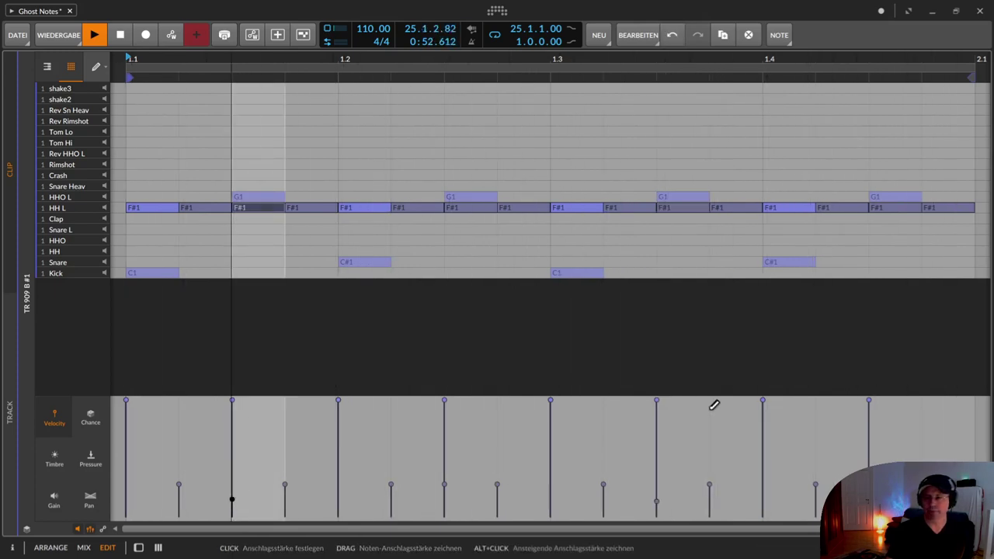
click(456, 208)
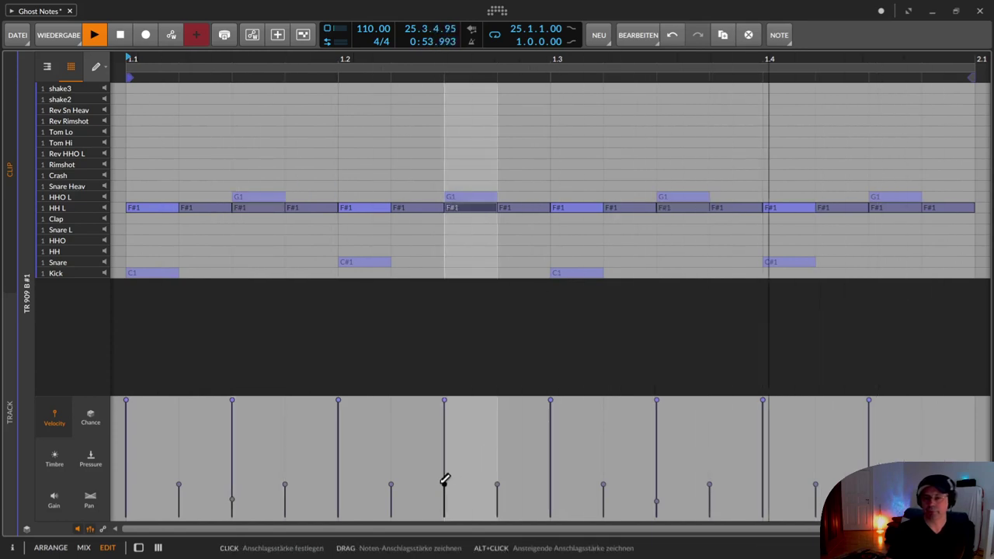
drag(448, 485, 449, 501)
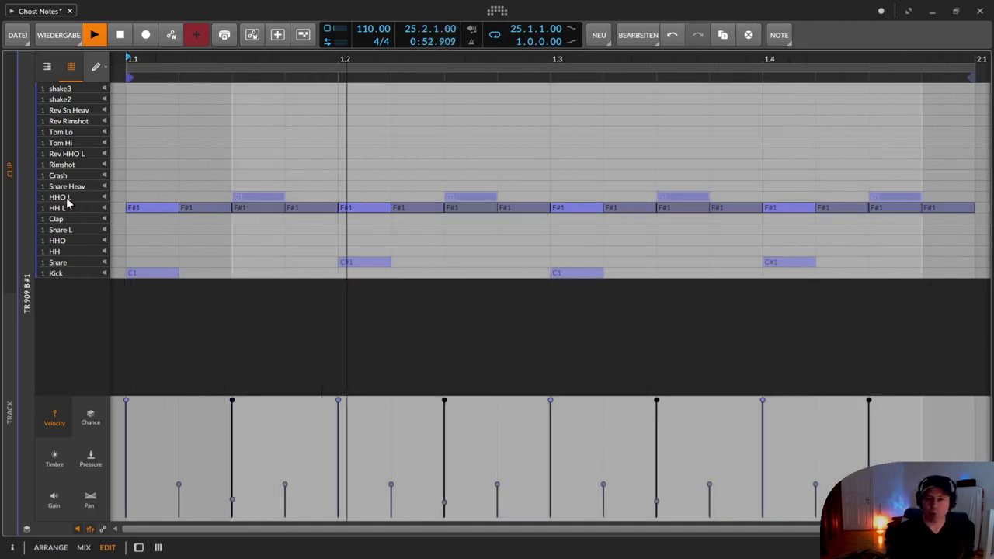
Unmute the HHO L notes and add low-velocity HHO L notes on the second sixteenth of 1.2 and the fourth and first of 1.3.
click(66, 197)
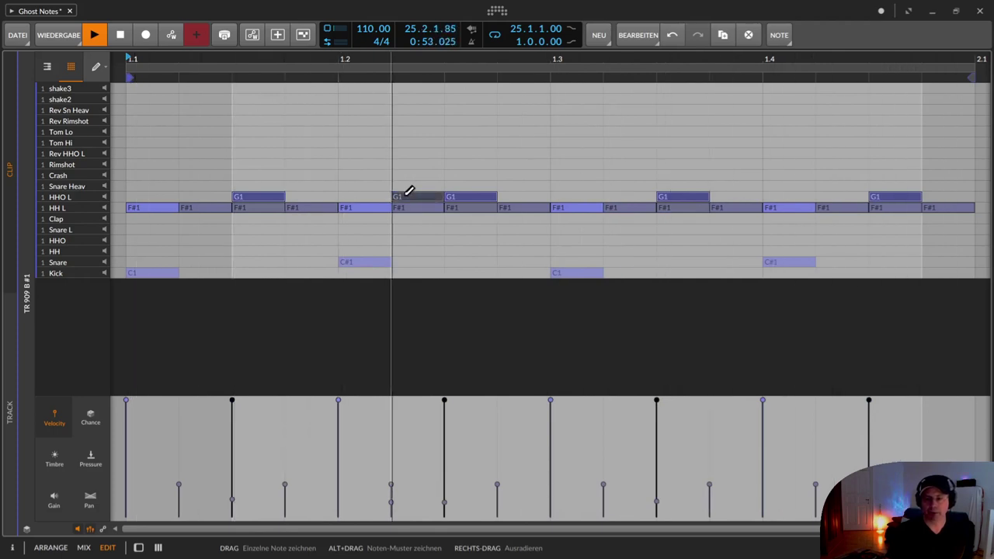
drag(409, 192, 408, 210)
click(423, 197)
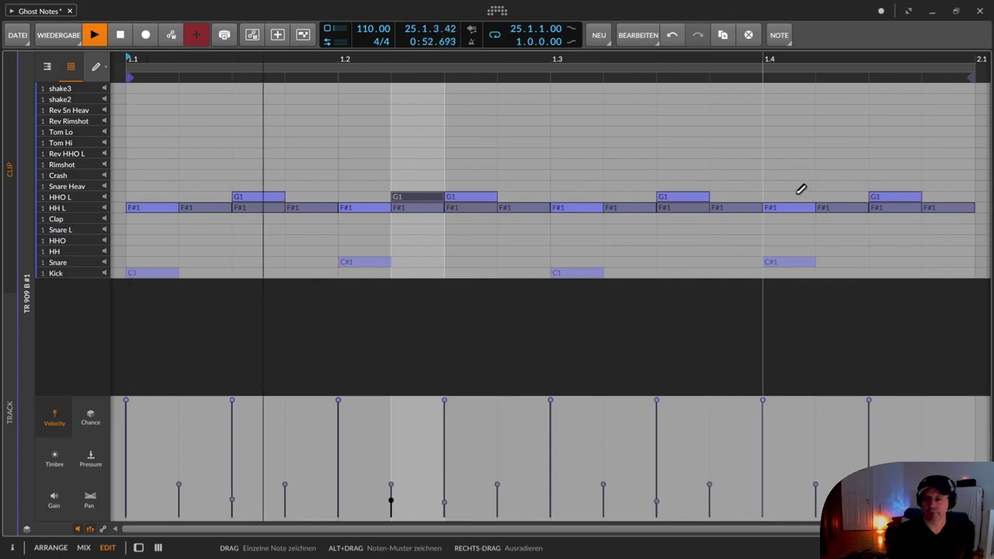
click(729, 197)
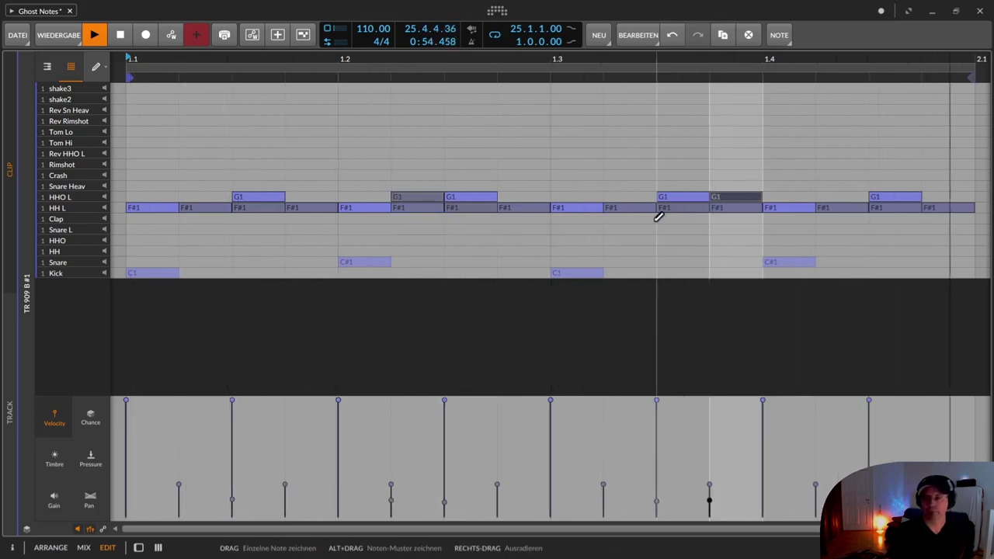
click(577, 197)
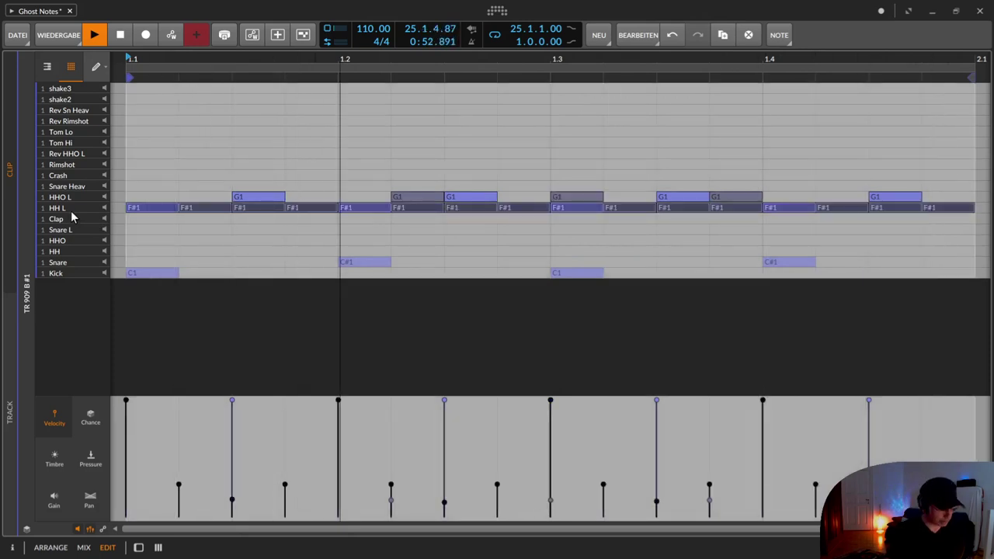
Try setting the velocity of all notes in the clip to 80% and undo the change.
key(i)
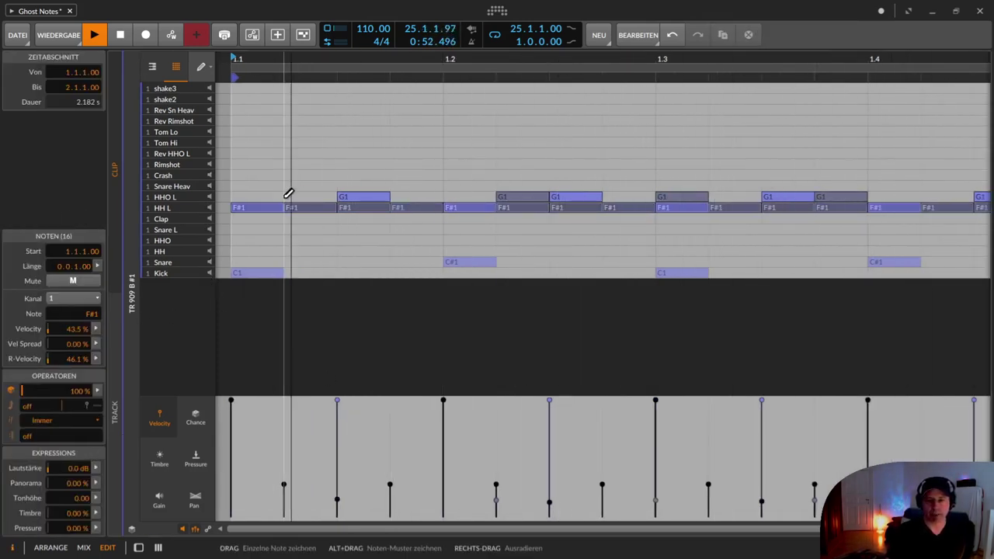
key(1)
key(ctrl+a)
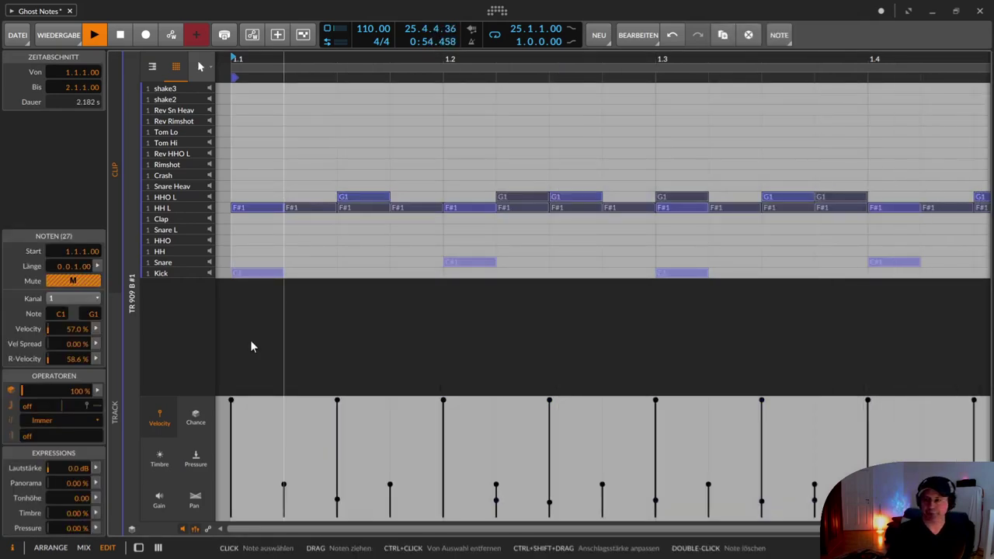
click(66, 330)
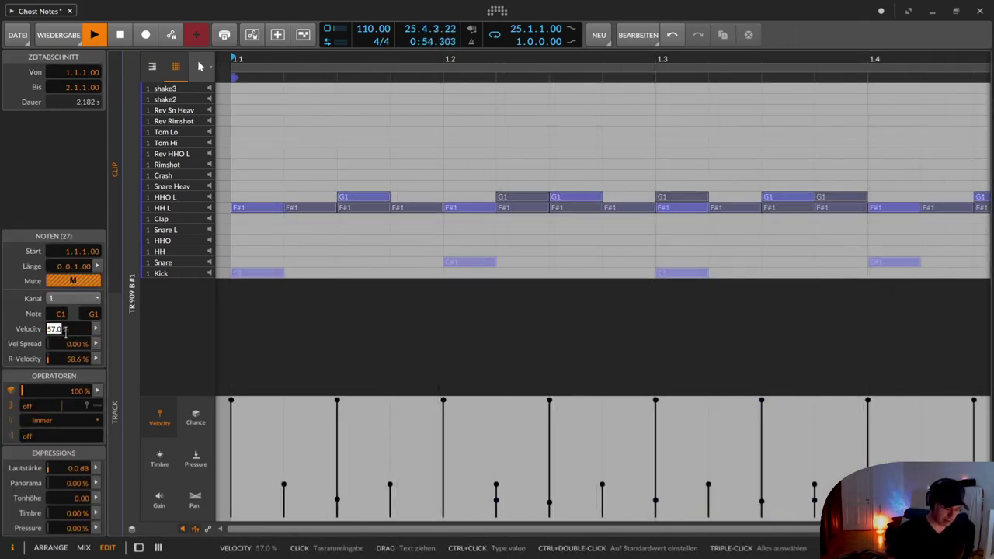
text(80)
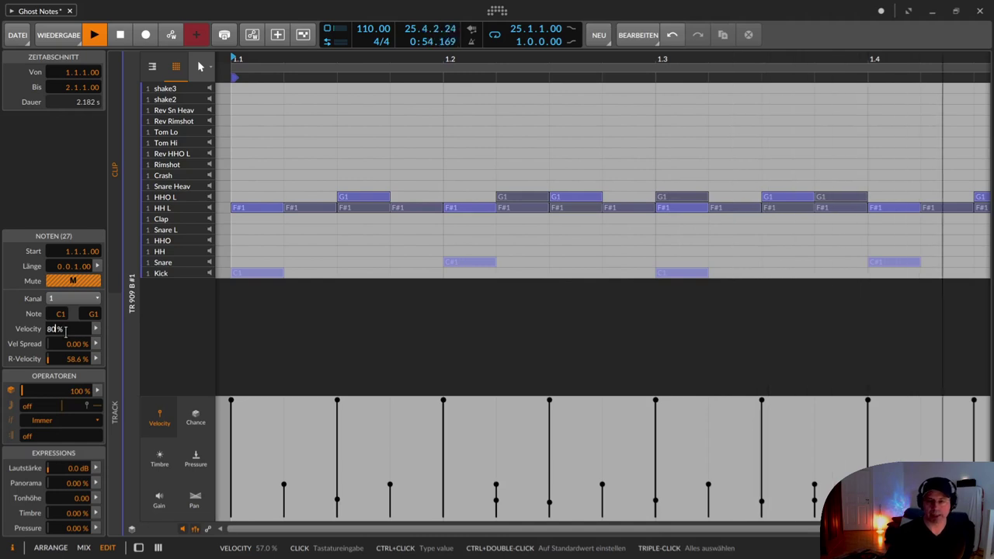
key(Return)
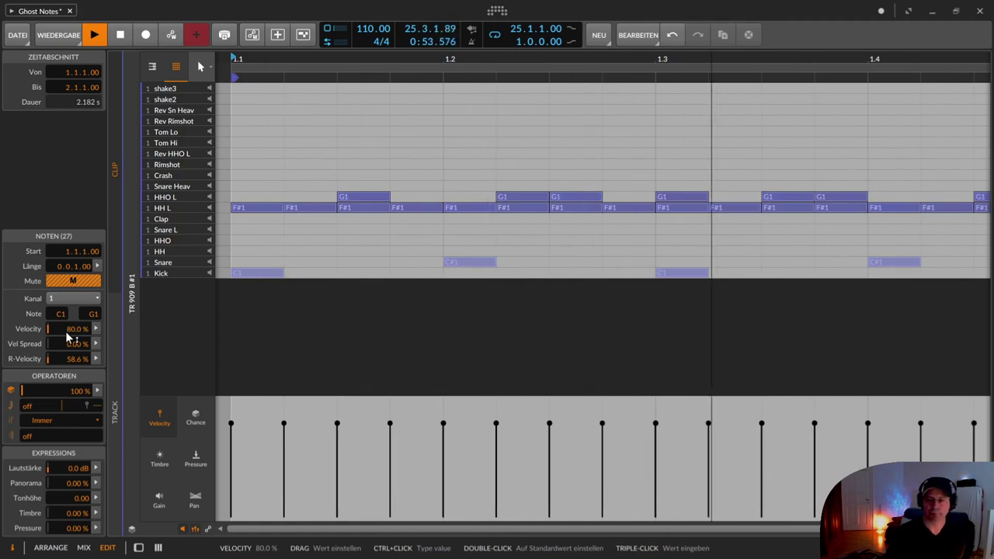
key(ctrl+z)
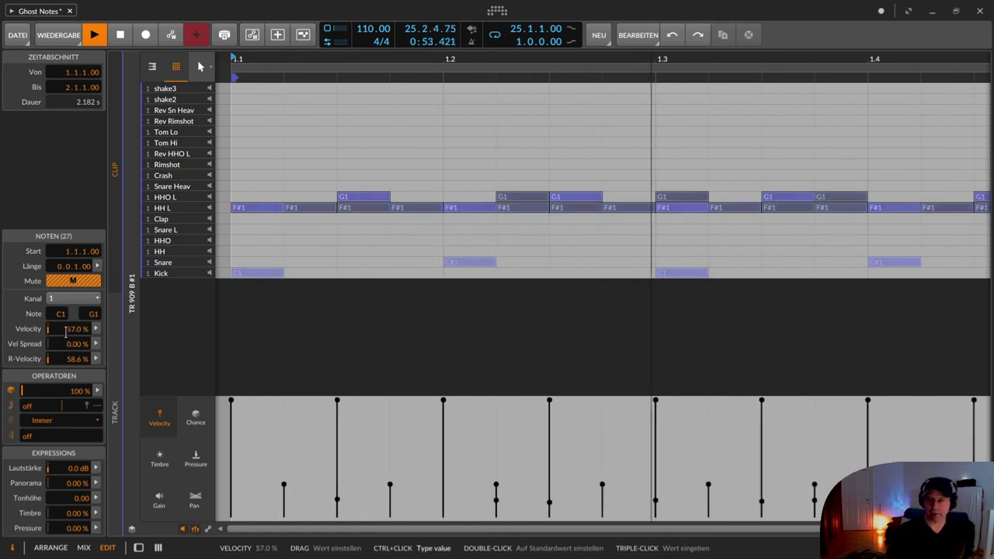
key(i)
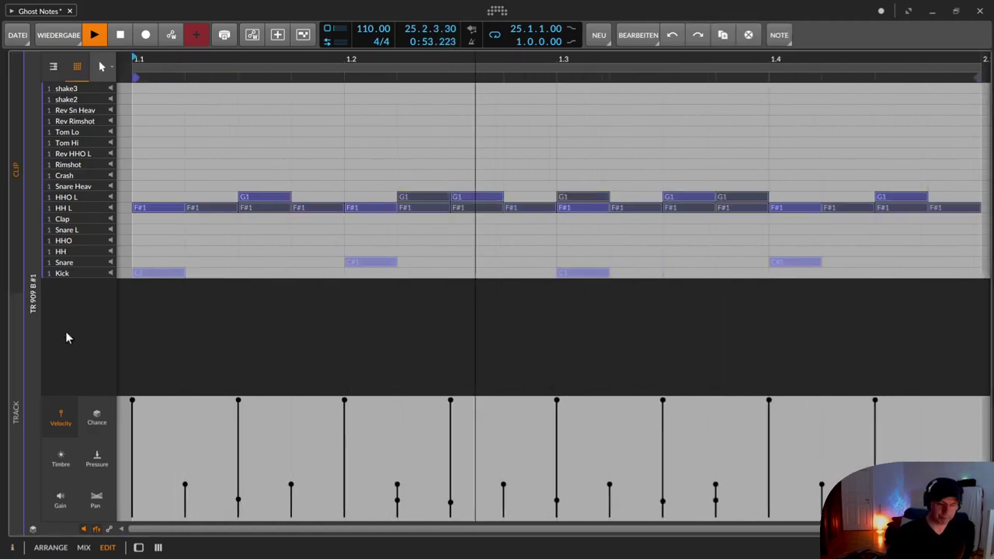
Copy low-velocity HHO L notes to the second sixteenth of 1.1 and the fourth and second sixteenths of 1.4.
click(175, 171)
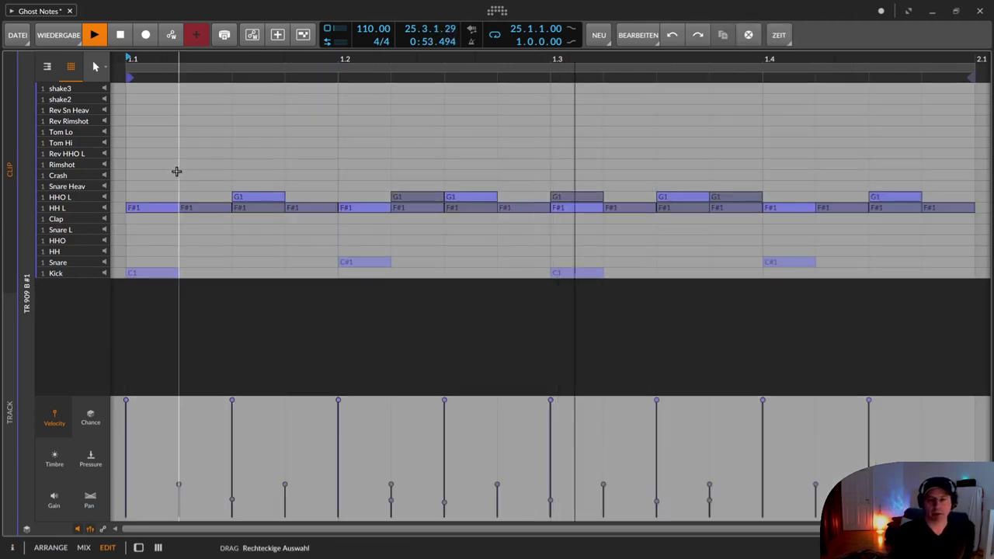
click(410, 199)
drag(409, 199, 190, 199)
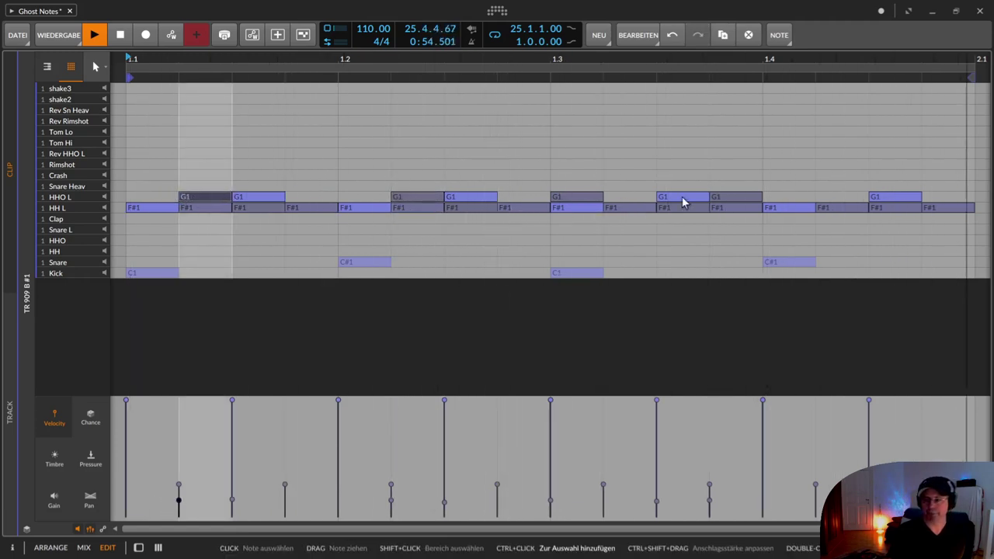
drag(744, 202, 889, 195)
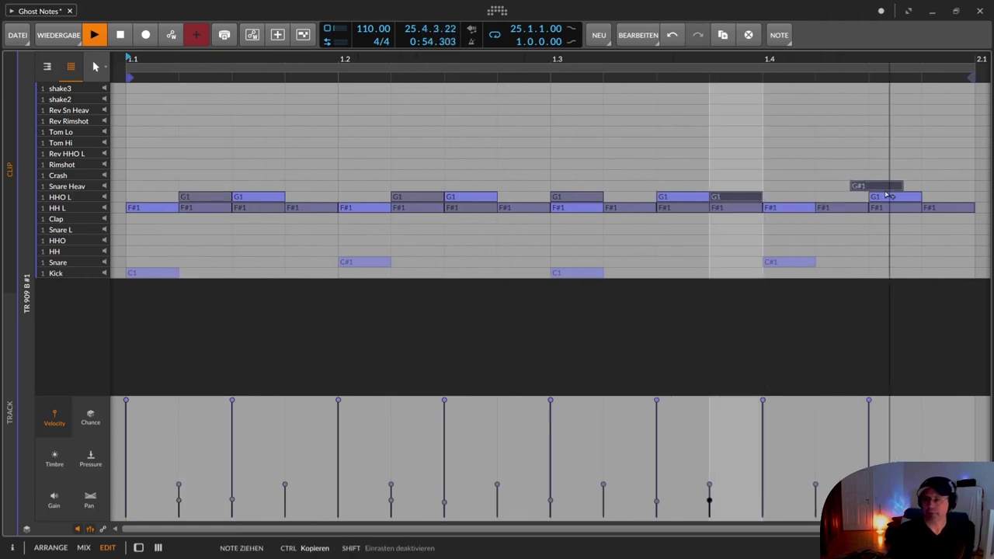
drag(953, 202, 953, 200)
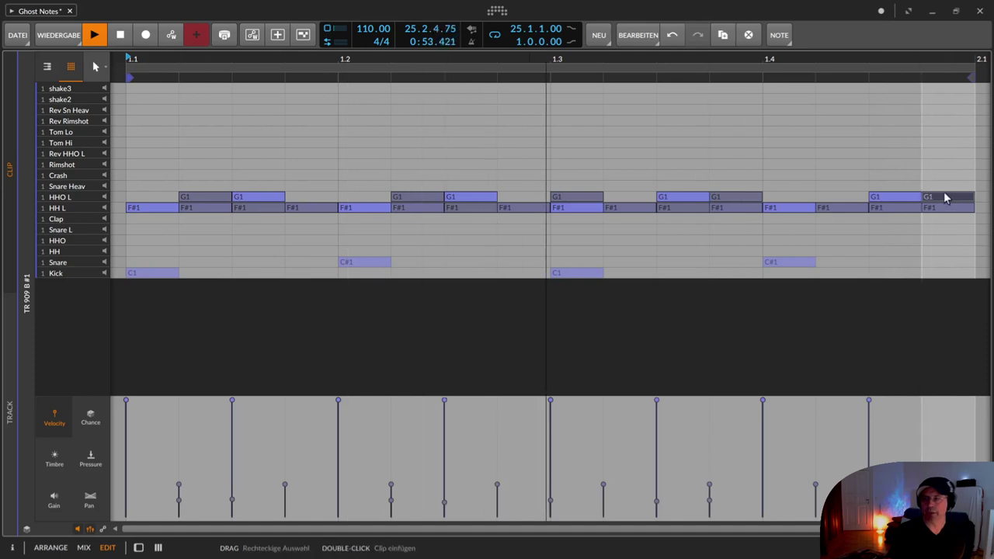
drag(889, 196, 845, 204)
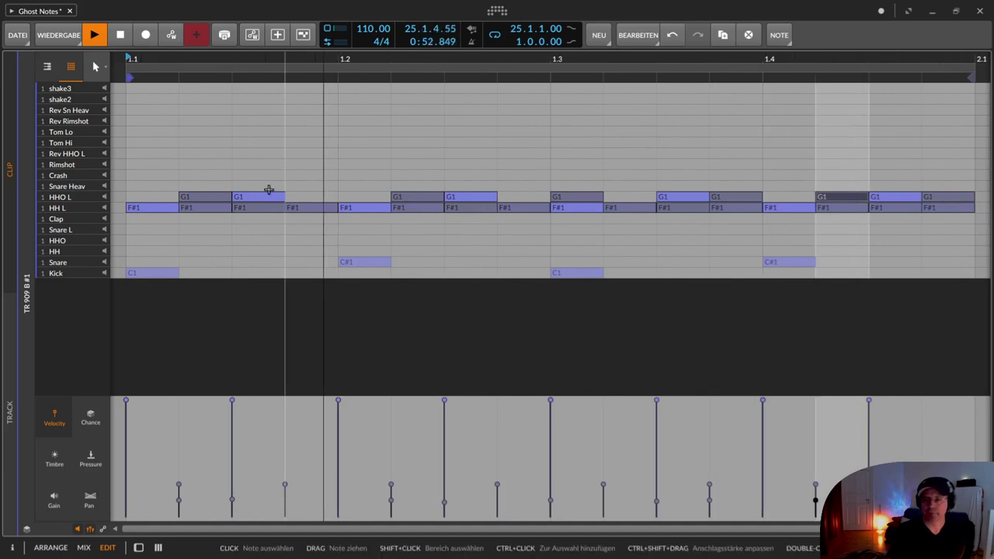
Copy low-velocity HHO L notes to the fourth sixteenths of 1.1 and 1.2 and the second sixteenth of 1.3.
drag(212, 199, 317, 205)
ctrl+click(398, 203)
drag(419, 203, 397, 202)
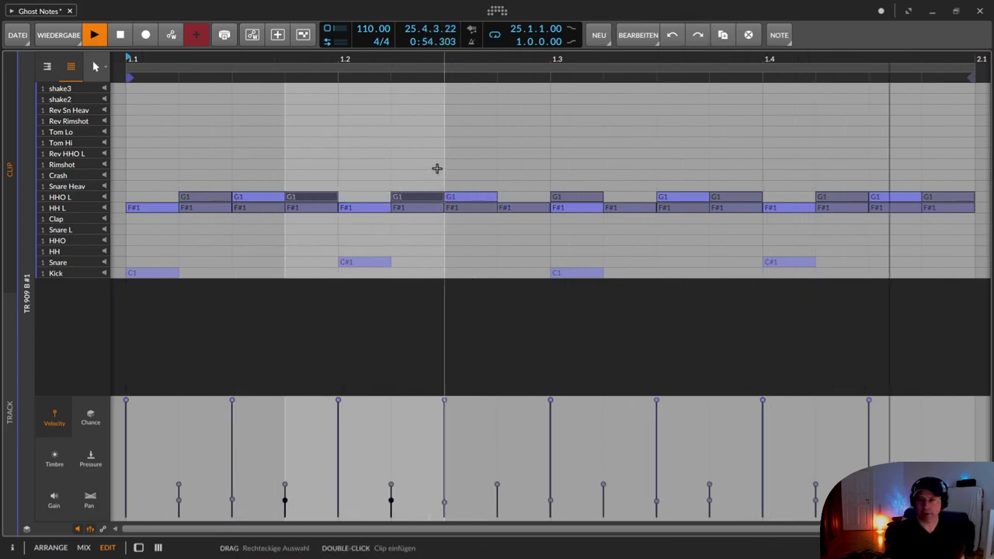
click(421, 196)
drag(422, 197, 619, 200)
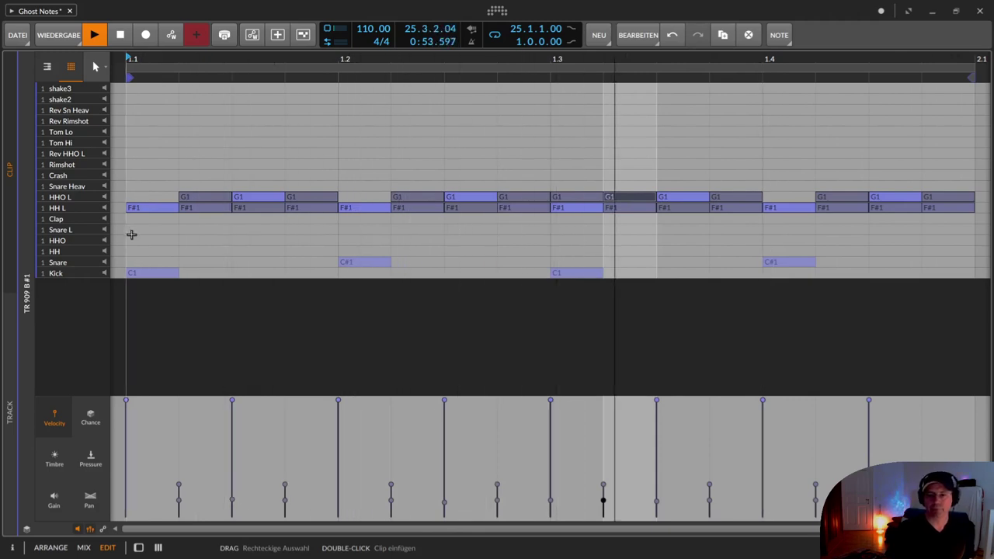
Unmute the Snare notes, copy both one sixteenth earlier and reduce the copies to a very low velocity.
click(67, 264)
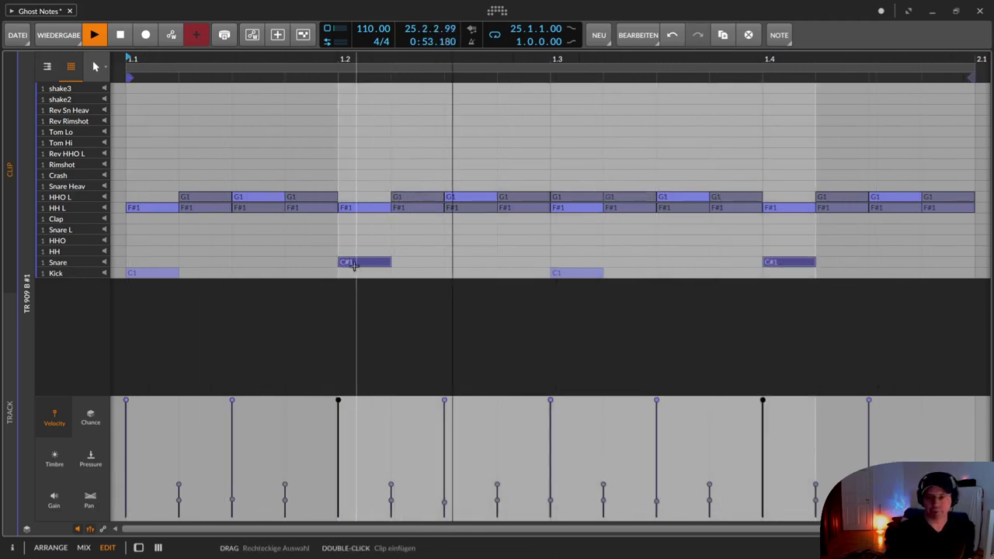
drag(360, 269, 305, 273)
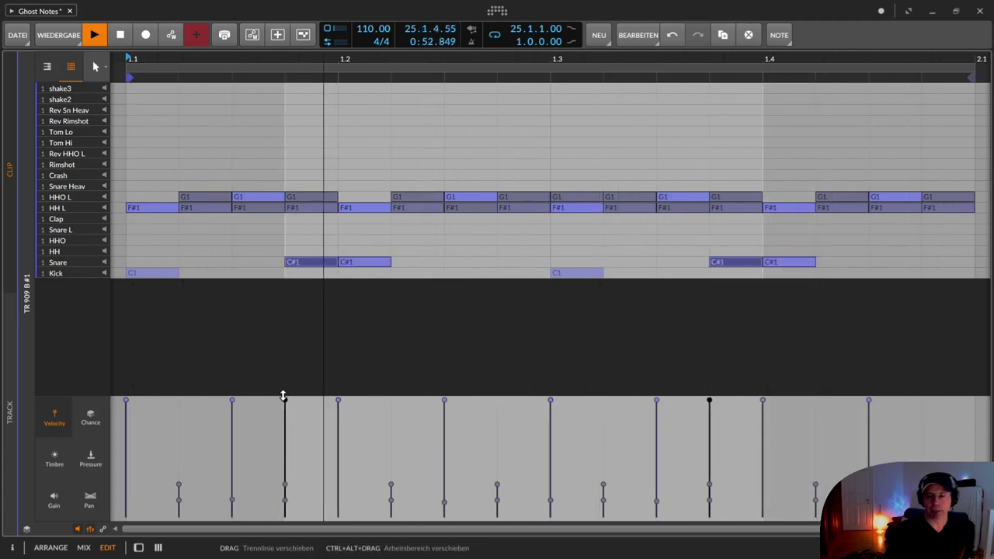
drag(282, 399, 295, 493)
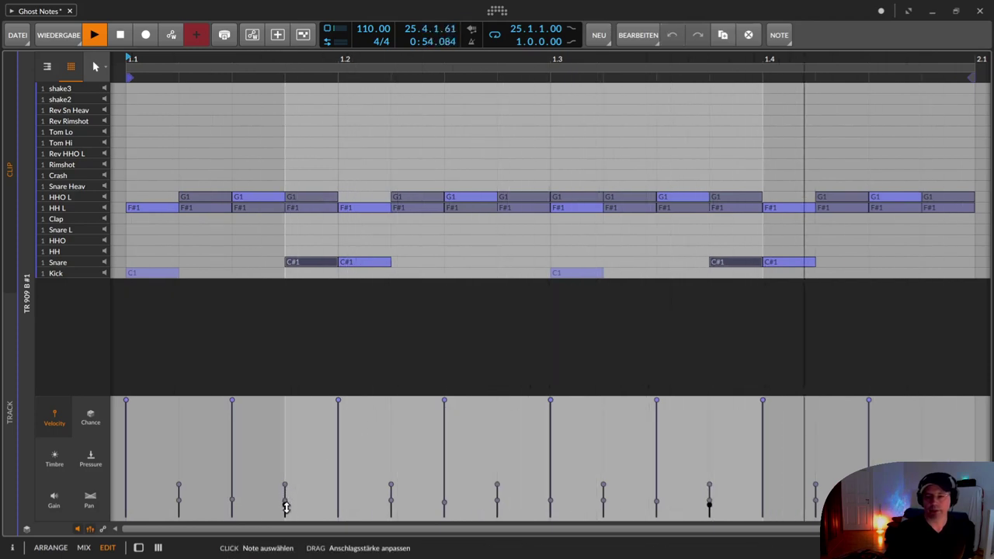
drag(286, 506, 285, 505)
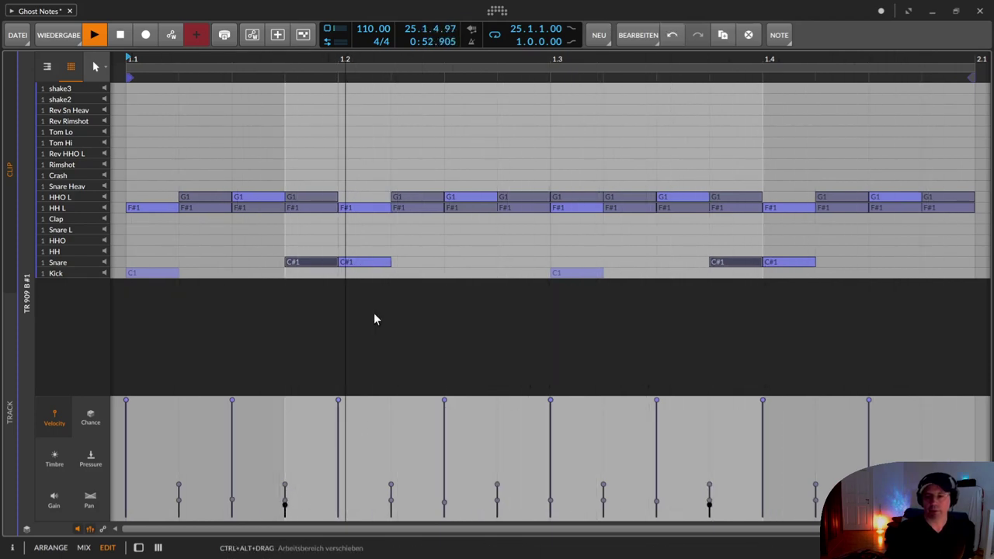
Copy both snare ghost notes to the fourth sixteenths of 1.2 and 1.4.
click(317, 261)
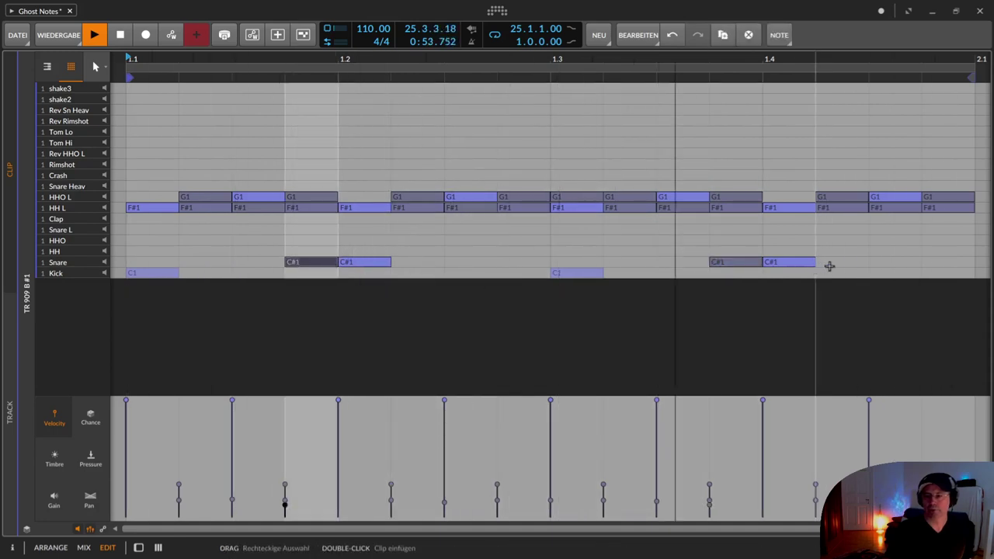
ctrl+click(744, 268)
drag(307, 263, 470, 265)
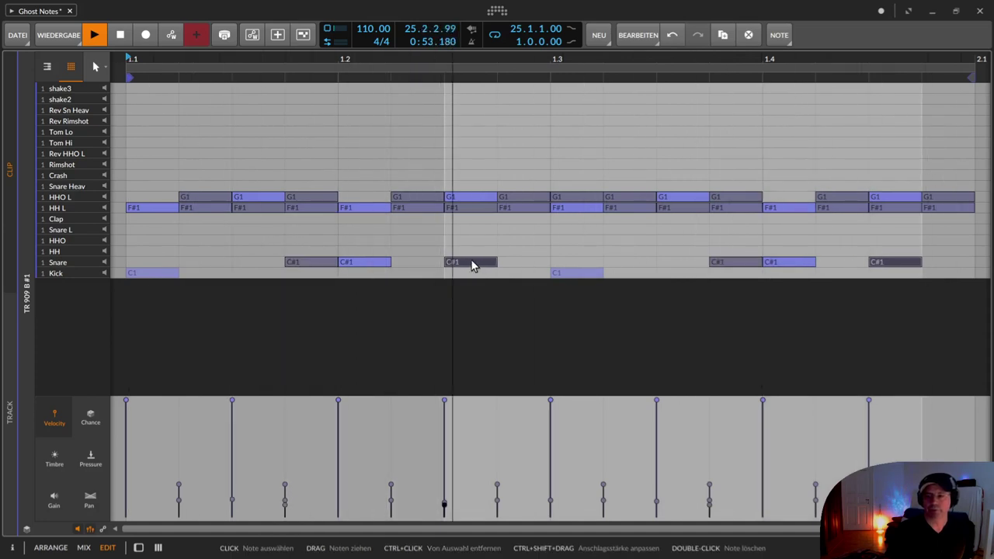
drag(472, 262, 532, 262)
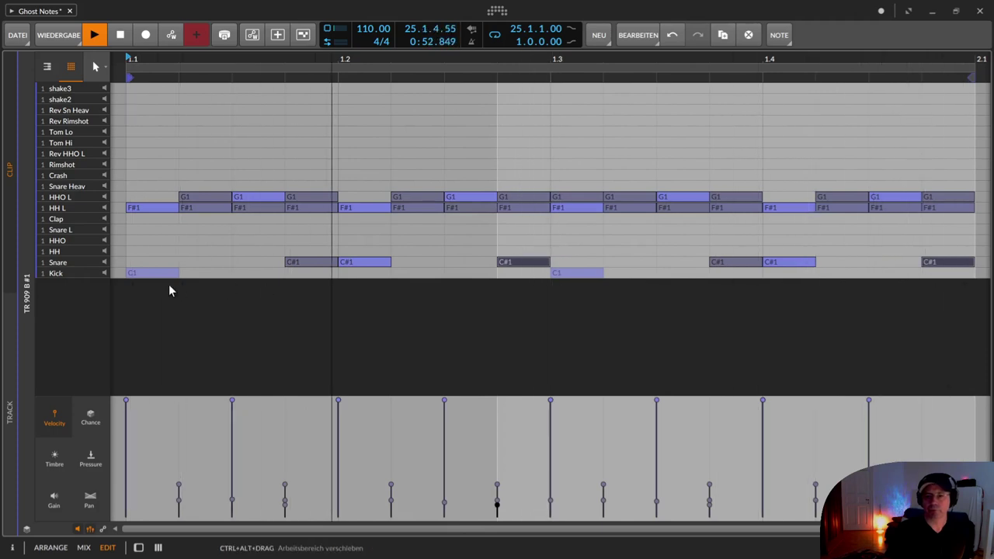
Unmute both Kick notes.
click(62, 275)
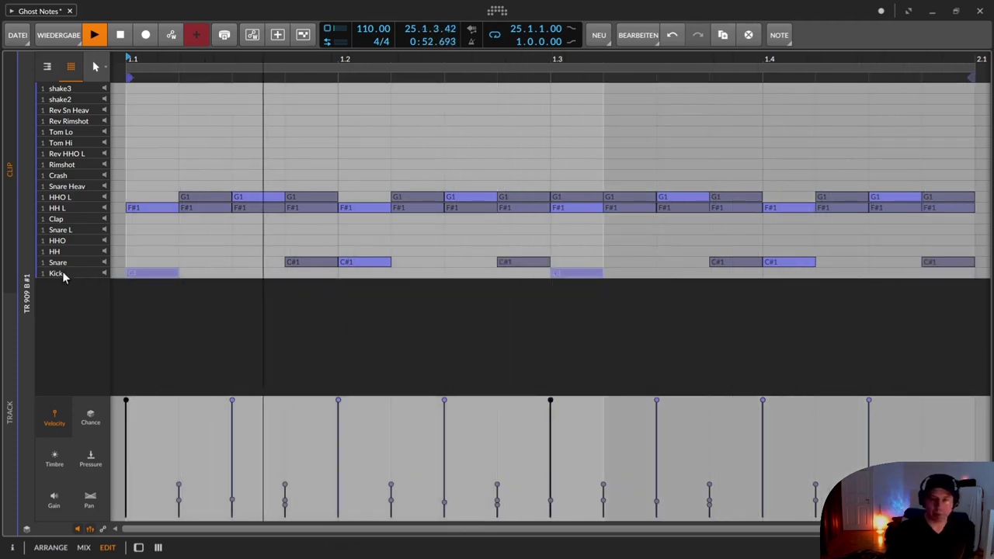
key(shift+m)
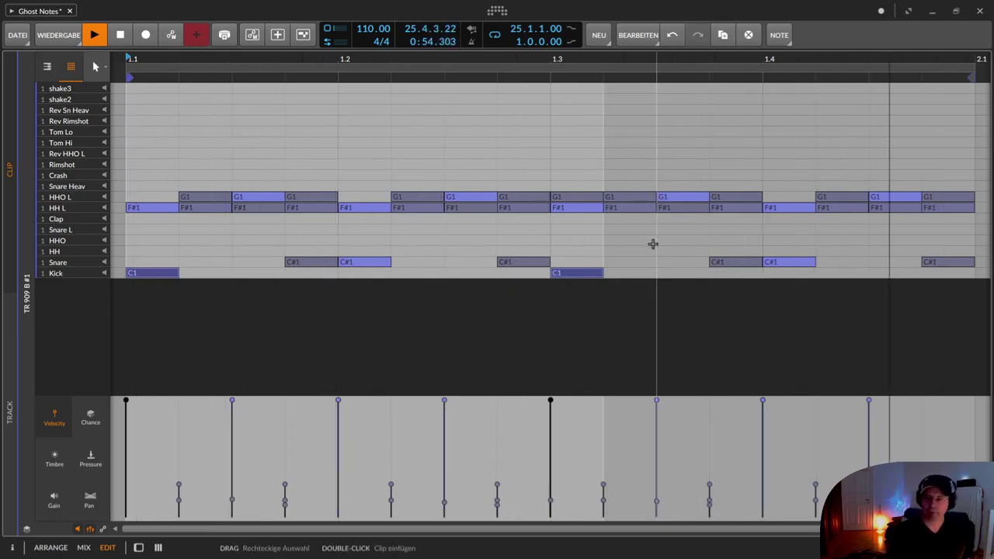
Delete the snare ghost notes at the ends of 1.2 and 1.4, and move the one before 1.4 a sixteenth earlier.
click(510, 264)
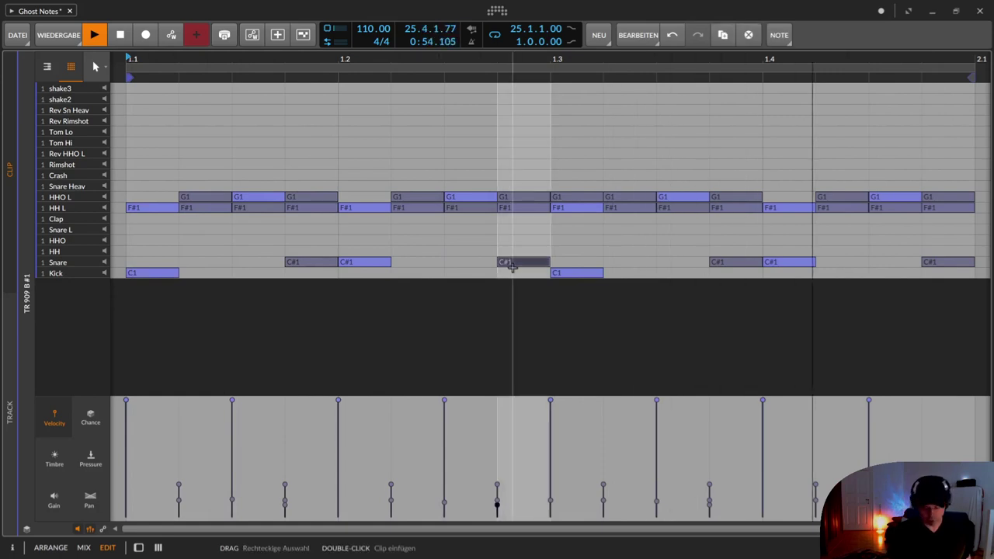
key(Delete)
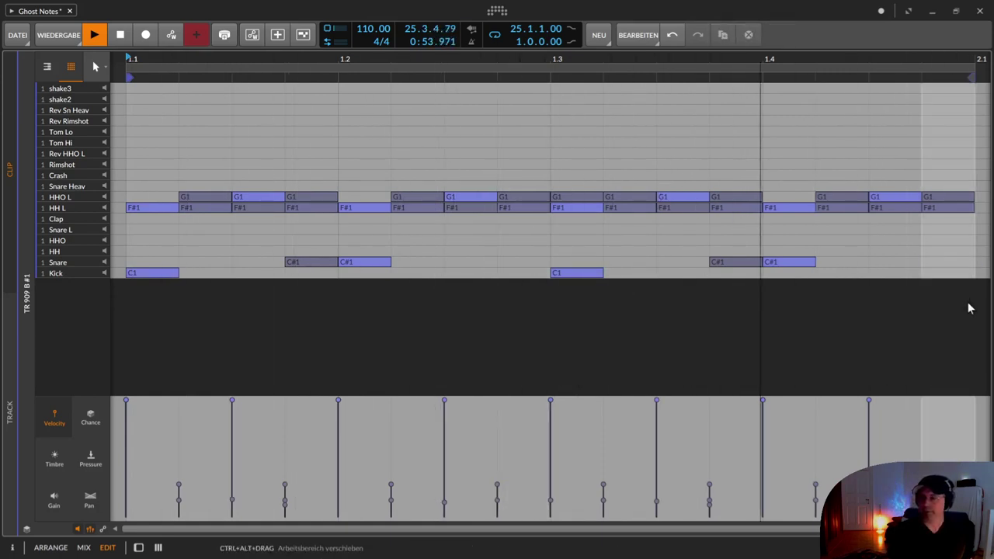
drag(731, 268, 680, 267)
drag(739, 262, 688, 264)
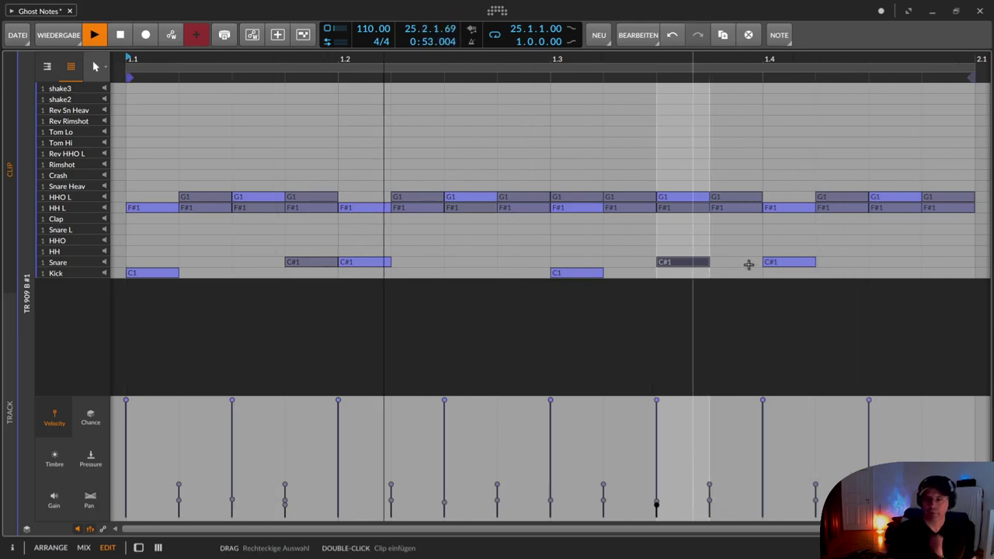
Copy the snare ghost note before 1.4 to the third sixteenth of 1.4.
drag(679, 264, 894, 261)
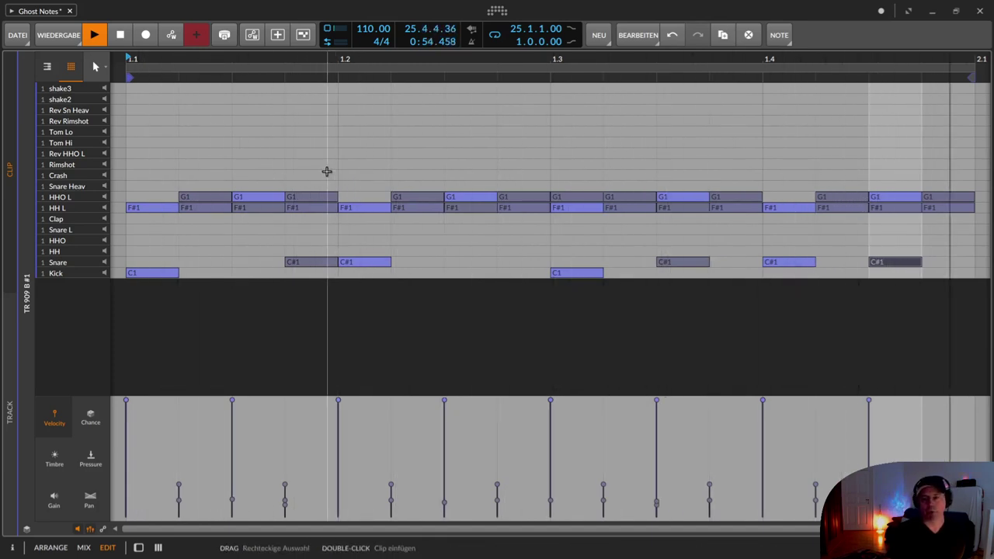
key(alt+2)
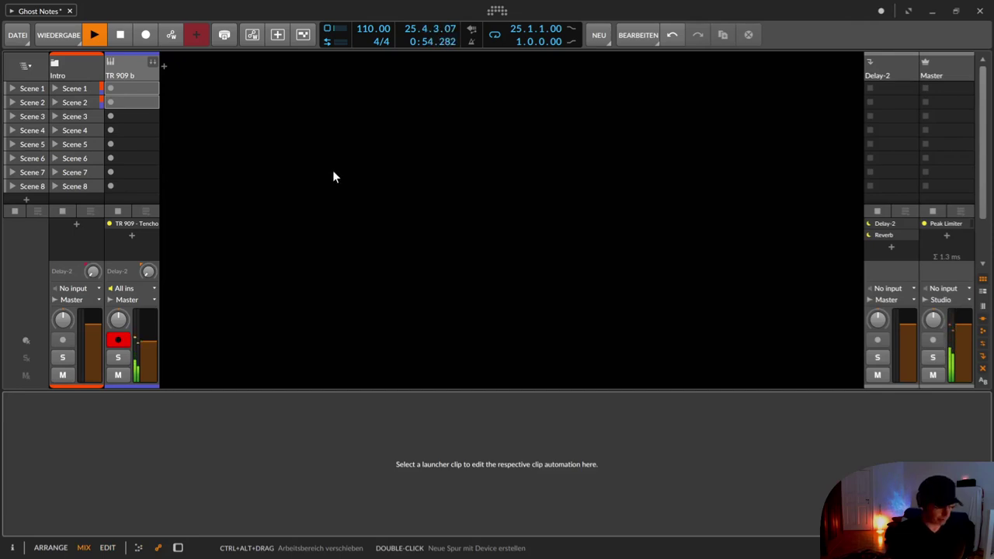
key(alt+1)
key(alt+3)
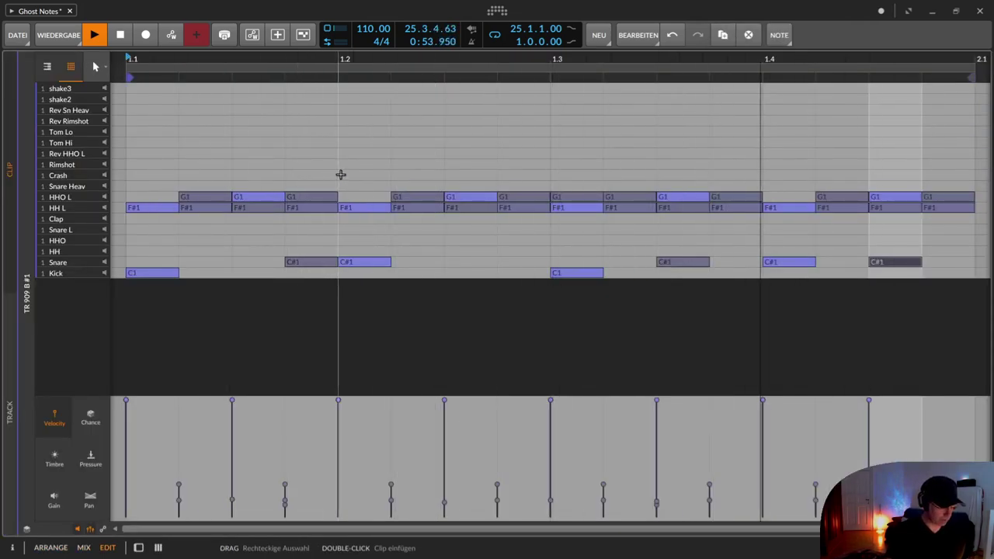
Draw three low-velocity Crash notes: one beat long at 1.2, two sixteenths from the third sixteenth of 1.3, and one sixteenth at the third sixteenth of 1.4.
key(2)
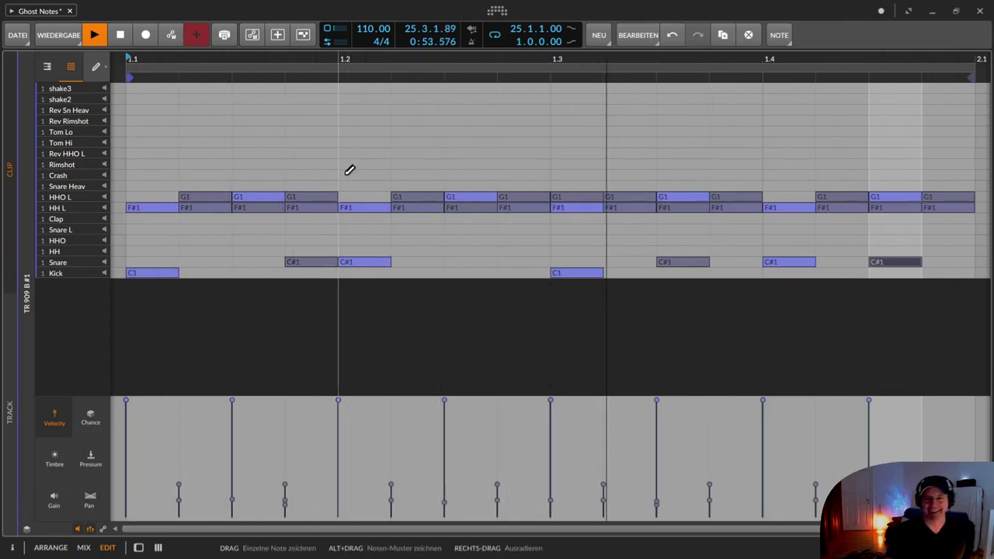
mouse_move(350, 173)
mouse_down()
mouse_move(587, 174)
mouse_move(548, 175)
mouse_up()
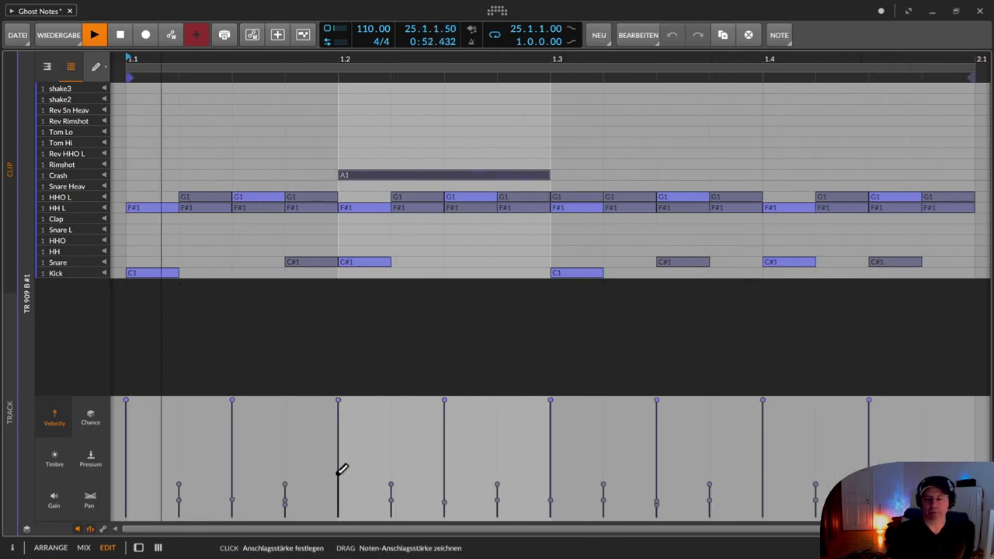
click(664, 174)
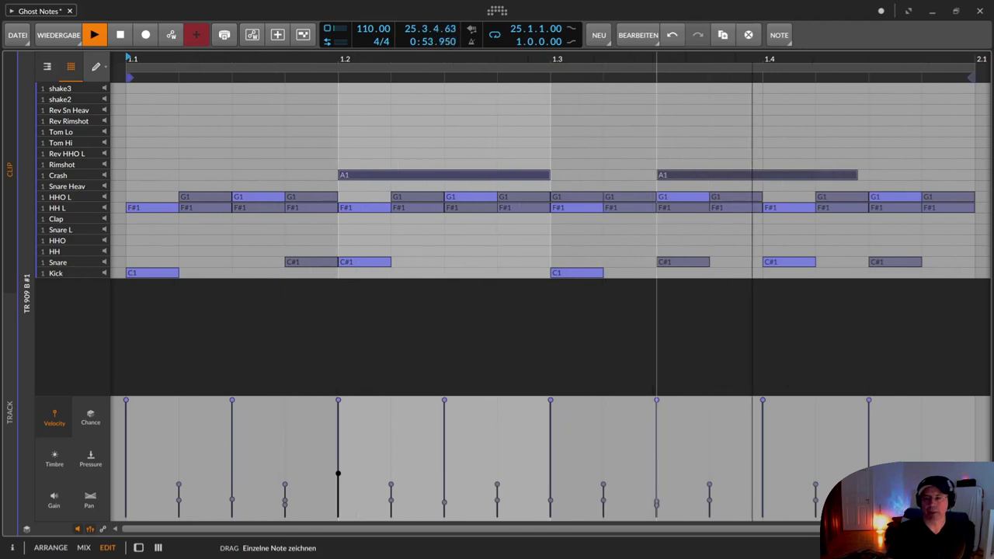
drag(863, 171, 768, 175)
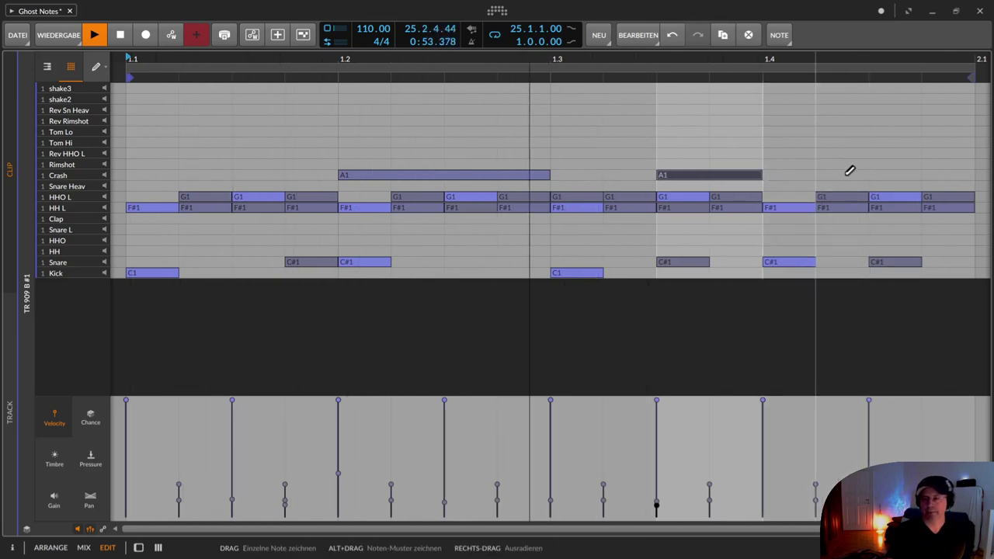
click(871, 172)
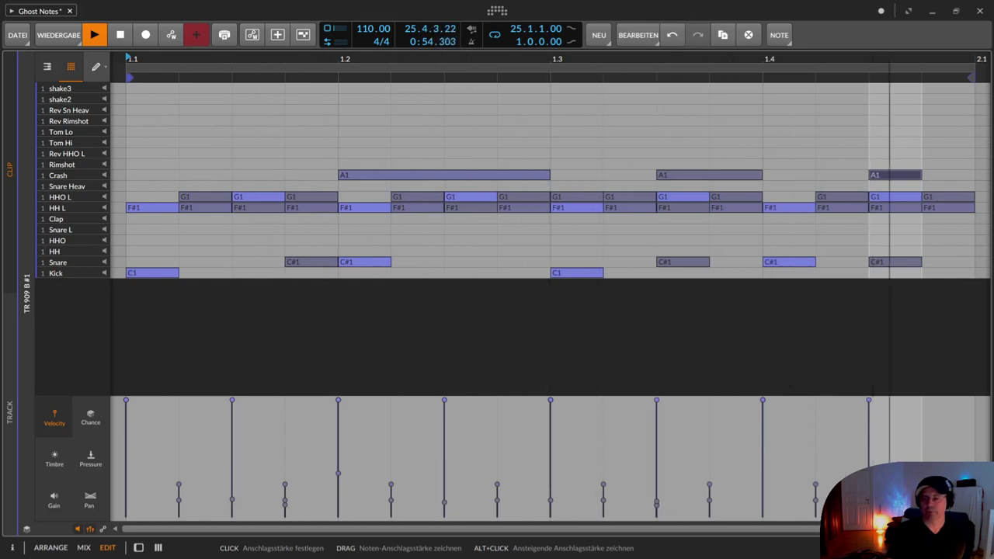
key(ctrl+z)
key(ctrl+shift+z)
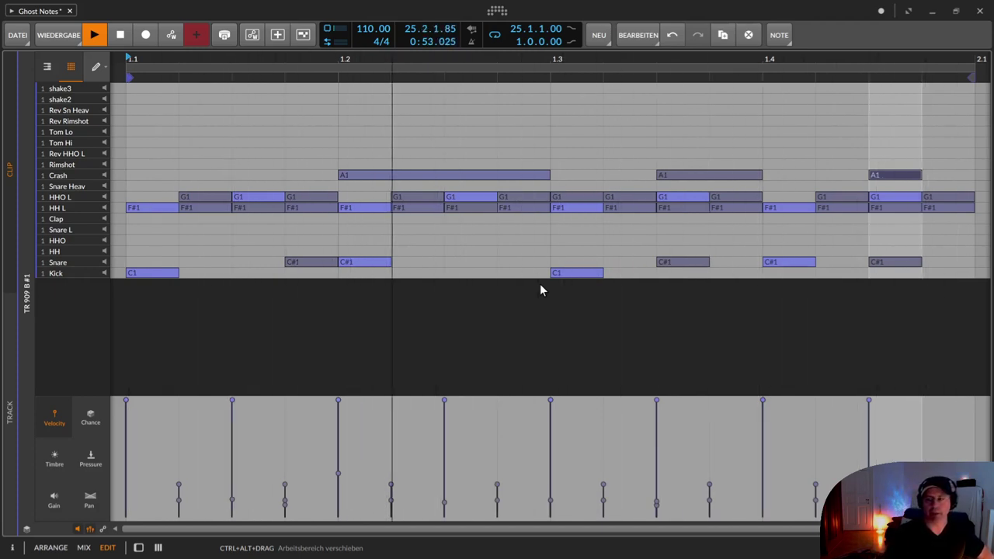
Select the low-velocity ghost notes across the whole bar by their velocity markers.
key(1)
mouse_move(942, 458)
mouse_down()
mouse_move(285, 449)
mouse_move(117, 516)
mouse_move(353, 546)
mouse_move(344, 540)
mouse_up()
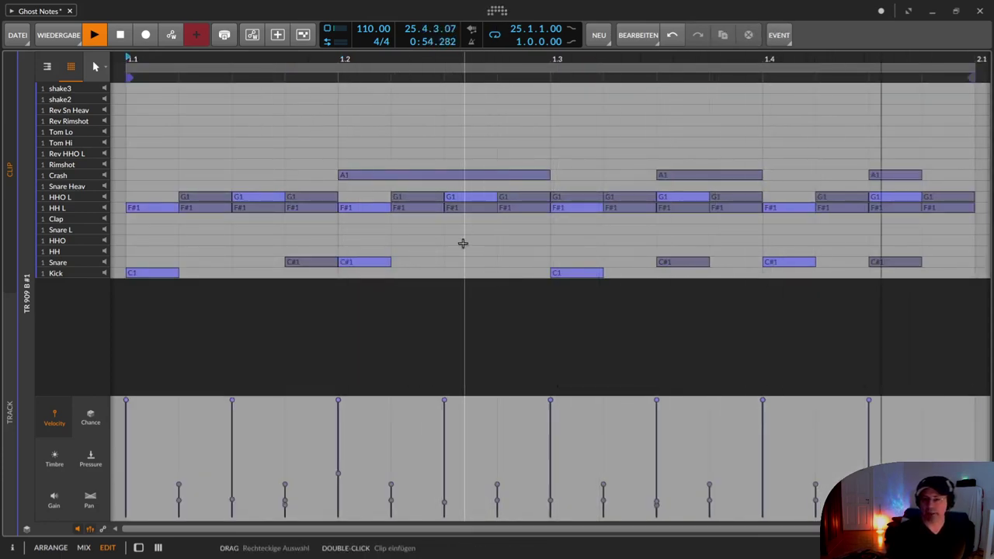
drag(839, 475, 161, 509)
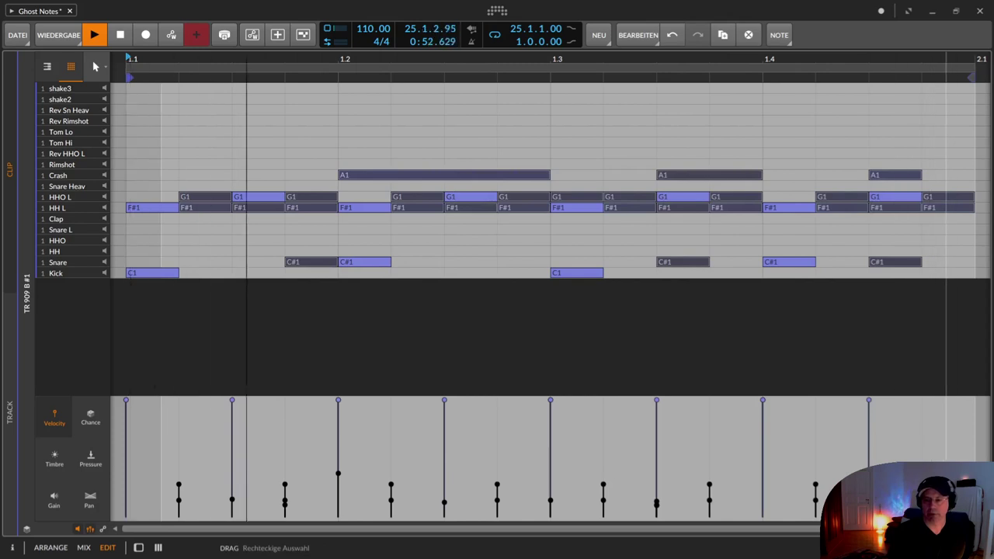
click(951, 466)
drag(951, 472, 528, 513)
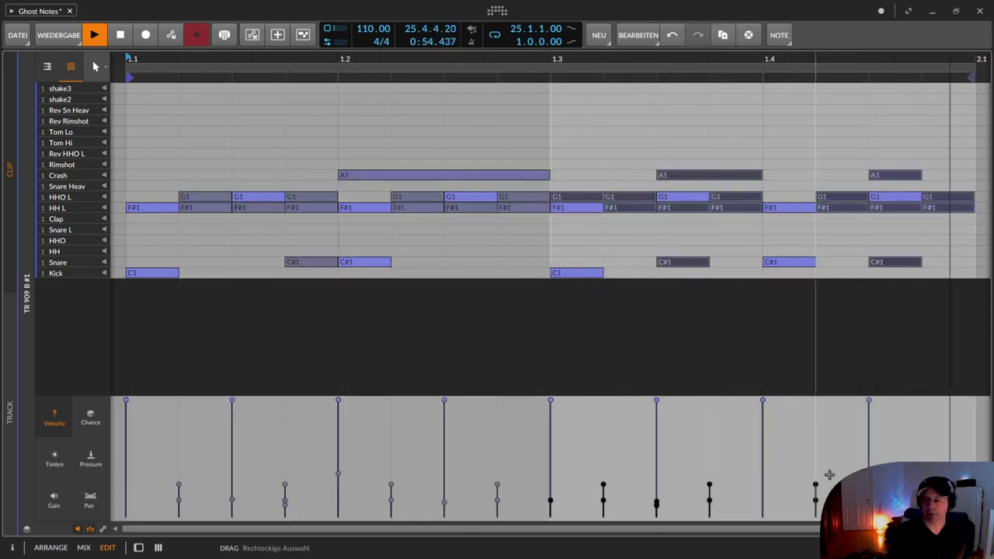
drag(981, 497, 183, 530)
key(0)
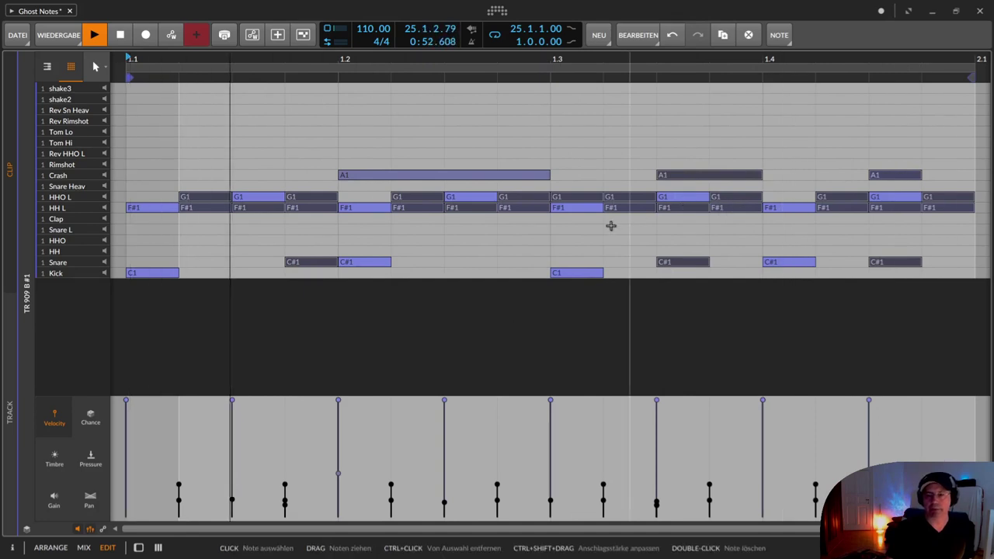
Clear the note selection and stop playback.
click(499, 236)
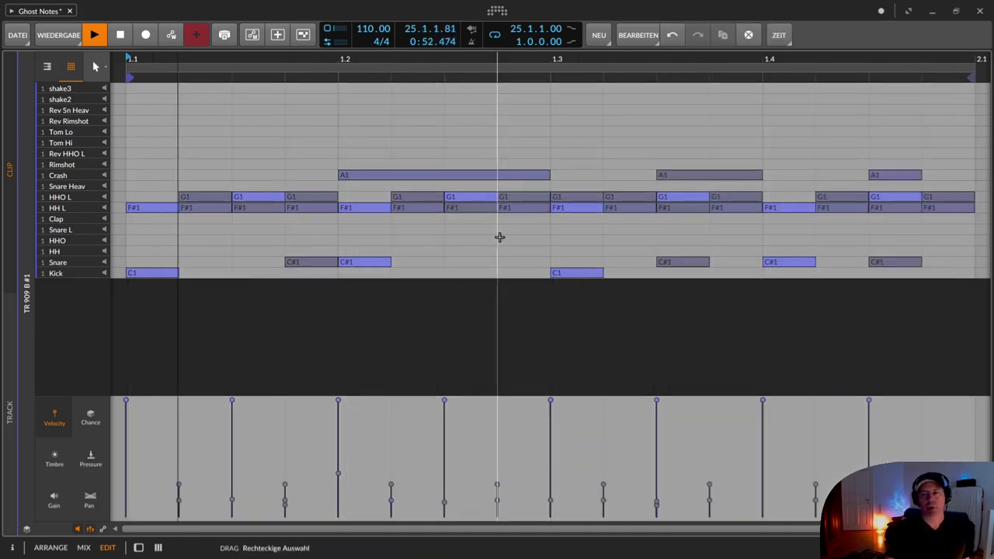
key(space)
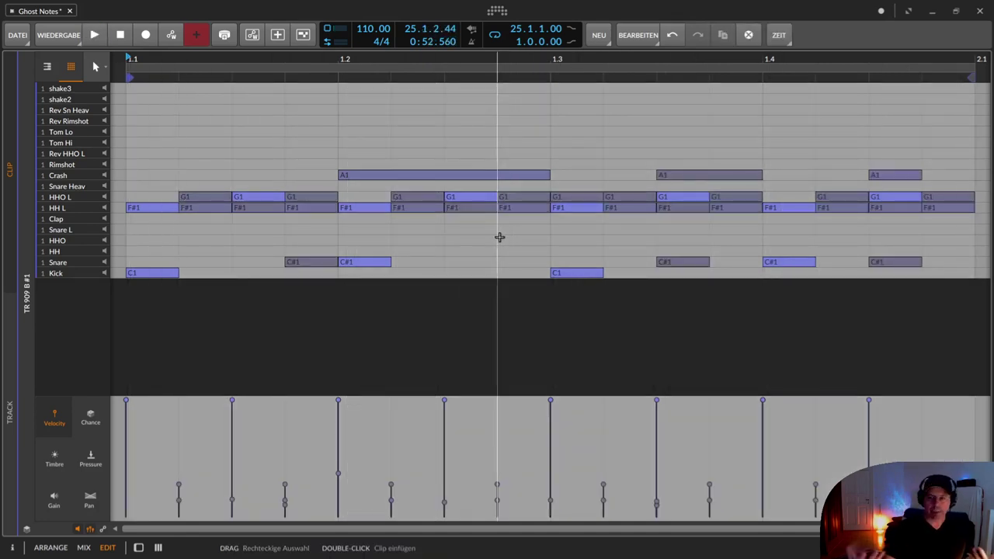